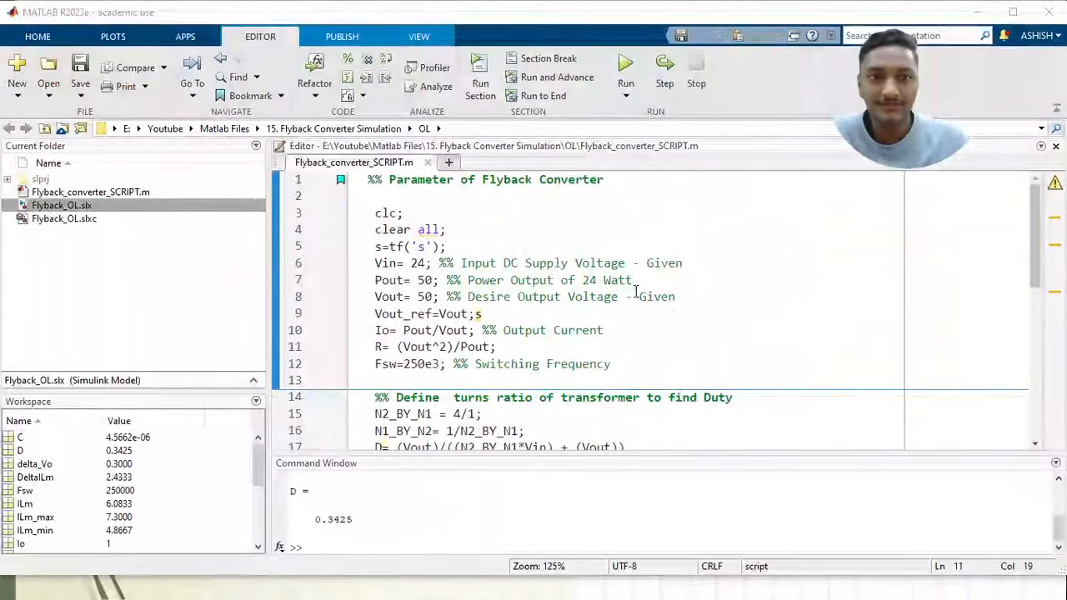
# Review the converter's given parameters and the turns ratio and duty cycle definitions in Flyback_converter_SCRIPT.m
pyautogui.click(635, 296)
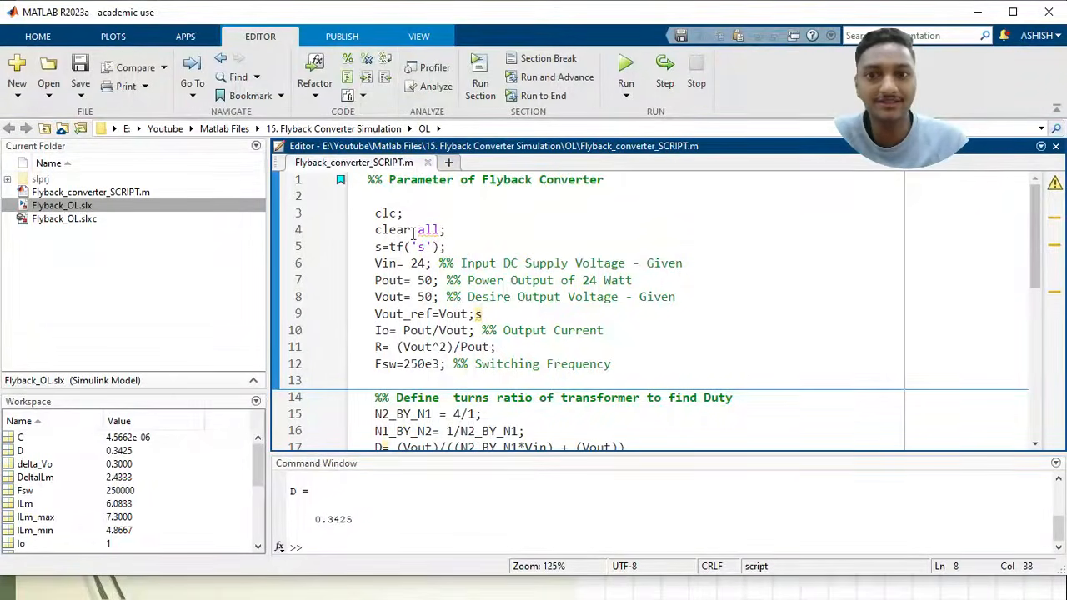
pyautogui.click(427, 263)
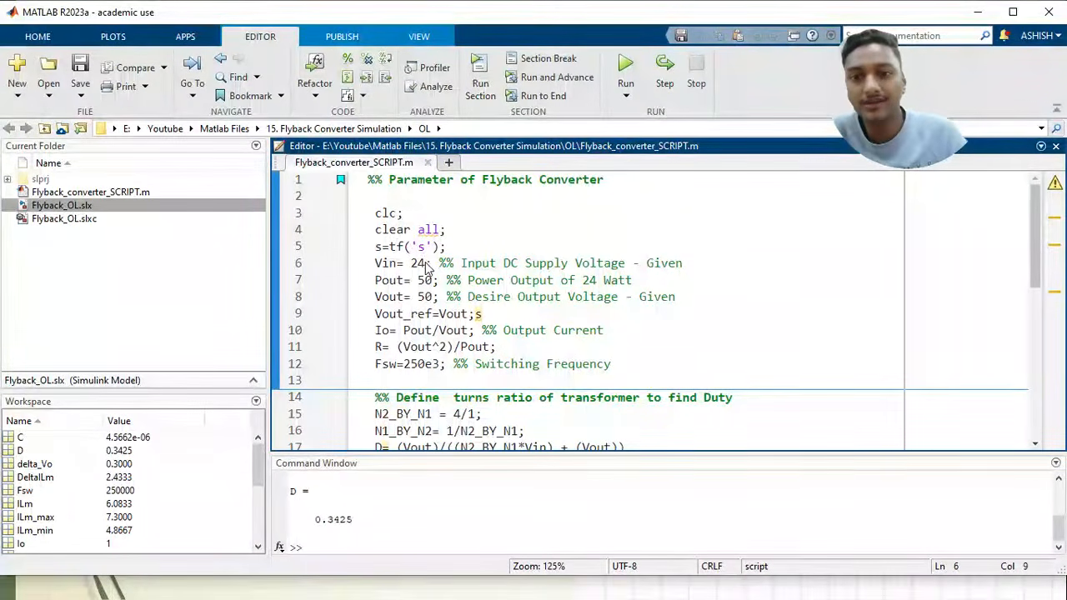
pyautogui.press('Down')
pyautogui.scroll(-1, 450, 269)
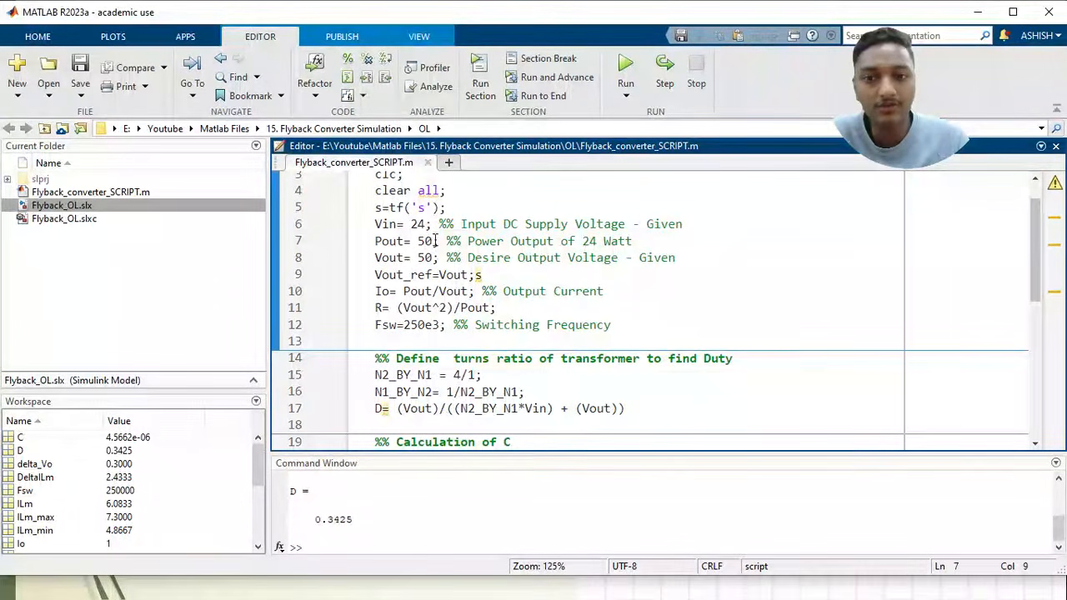
pyautogui.scroll(-2, 450, 265)
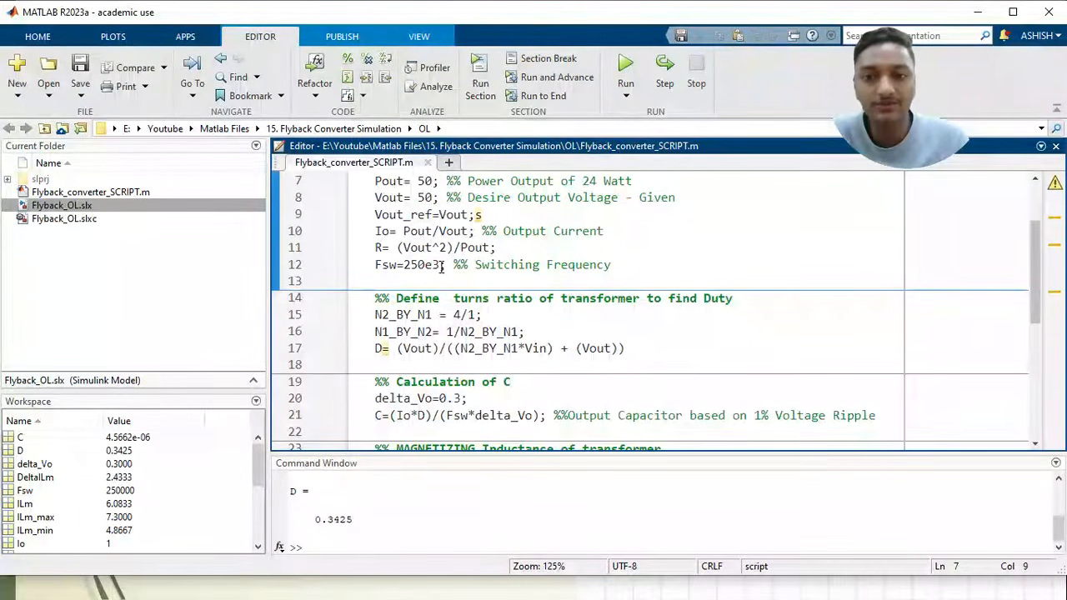
pyautogui.scroll(1, 450, 300)
pyautogui.moveTo(483, 332); pyautogui.dragTo(376, 332)
pyautogui.click(501, 334)
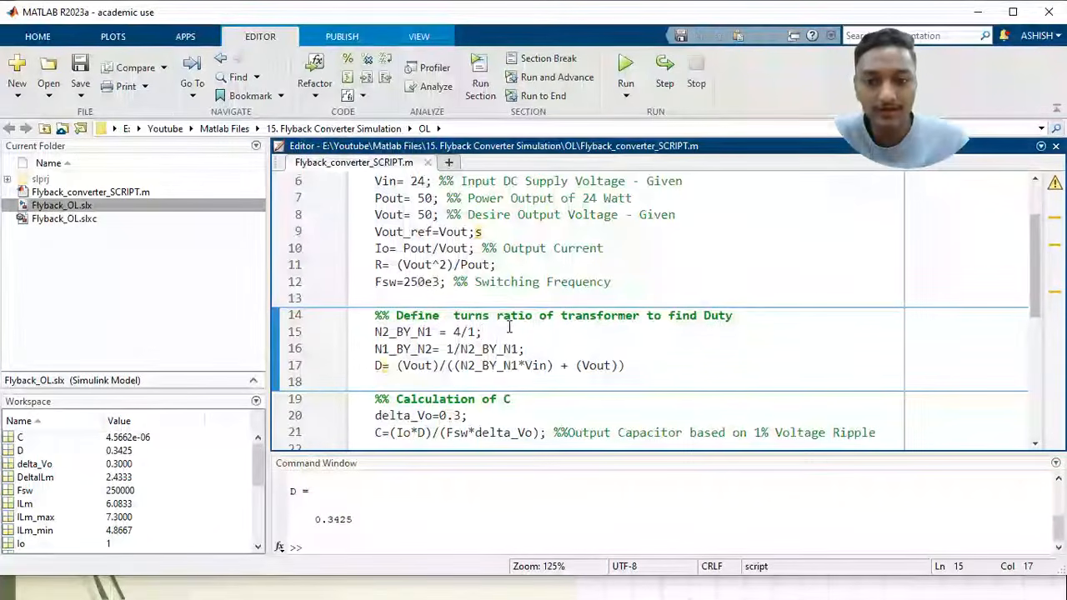
pyautogui.scroll(-1, 583, 327)
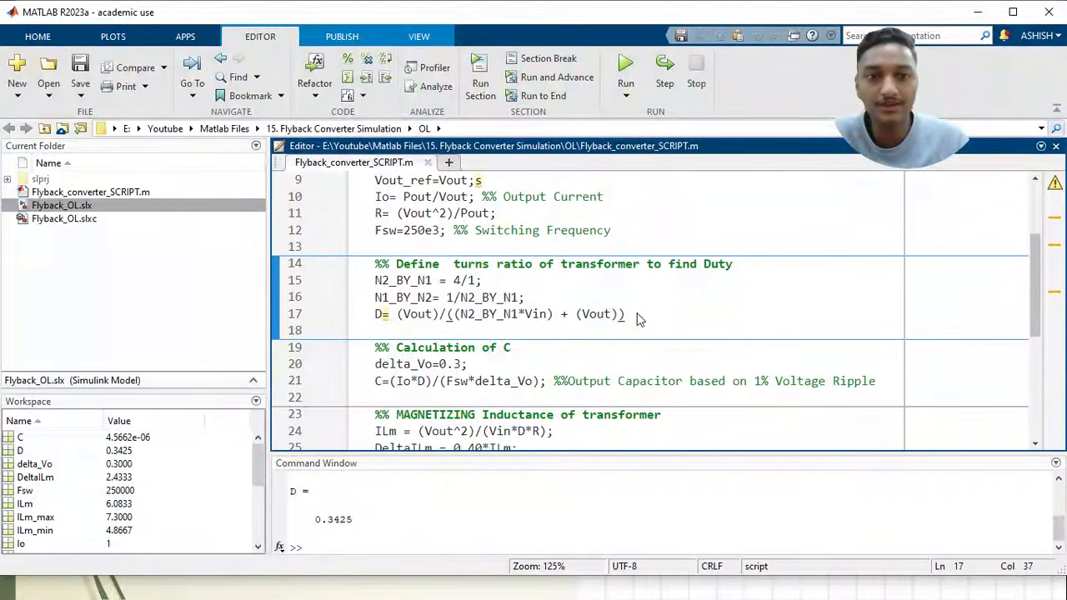
# Examine the output capacitor calculation in the script, including the delta_Vo ripple value and the formula for C
pyautogui.click(510, 347)
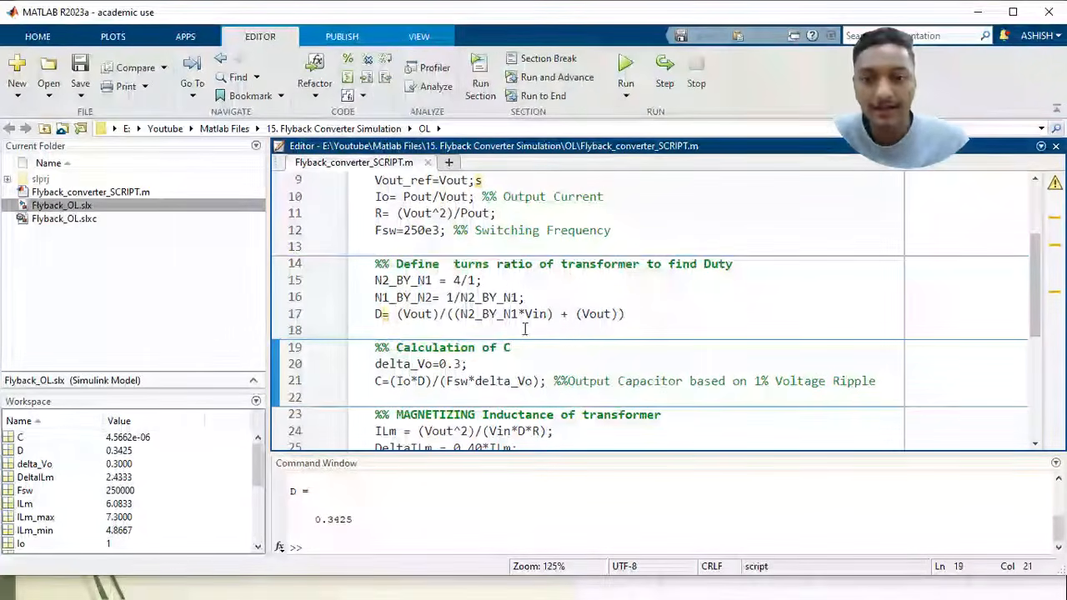
pyautogui.scroll(-1, 513, 332)
pyautogui.click(471, 325)
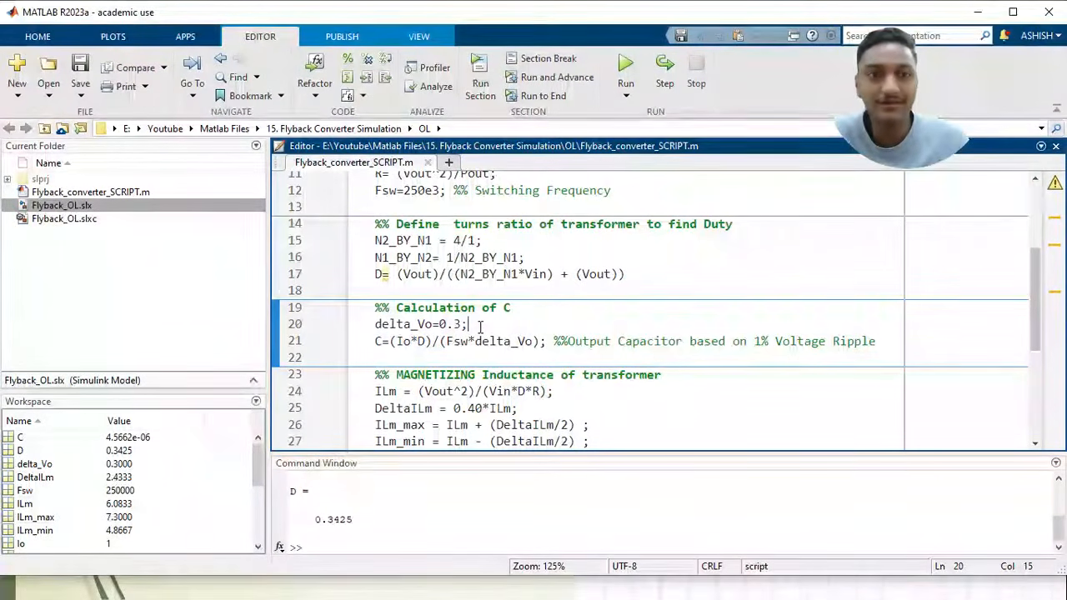
pyautogui.click(545, 342)
pyautogui.scroll(-1, 707, 322)
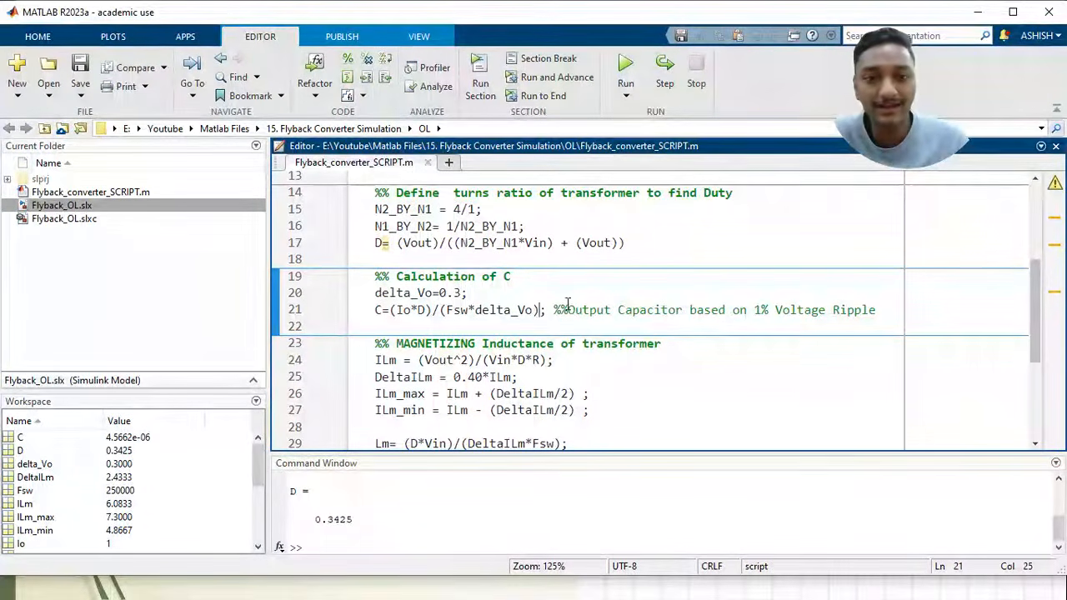
pyautogui.scroll(-3, 567, 303)
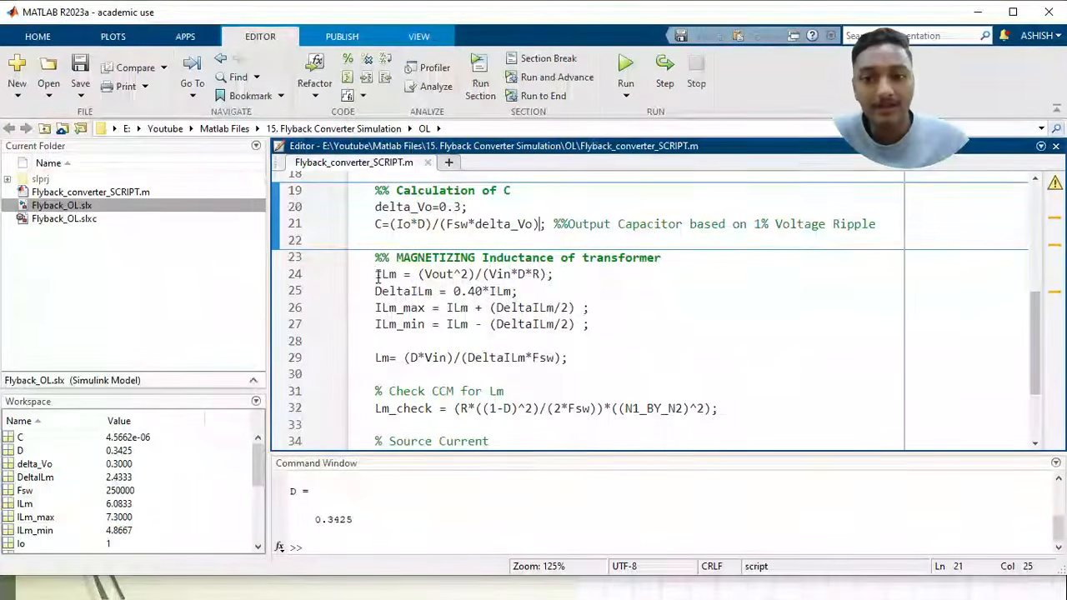
# Examine the script's magnetizing inductance formulas, the CCM check for Lm and the source current expression
pyautogui.moveTo(376, 275); pyautogui.dragTo(583, 330)
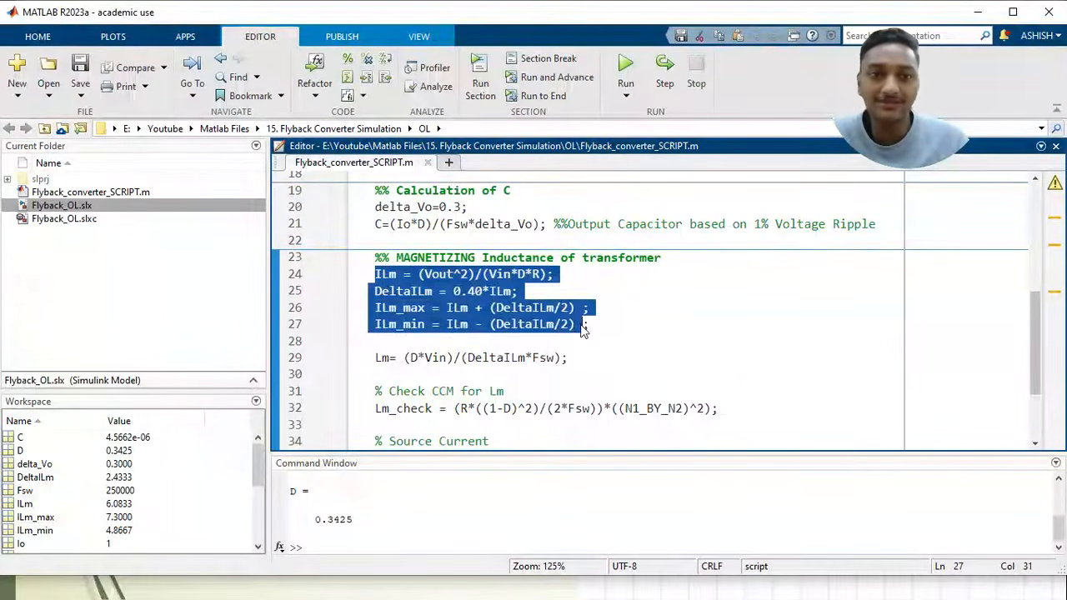
pyautogui.click(583, 329)
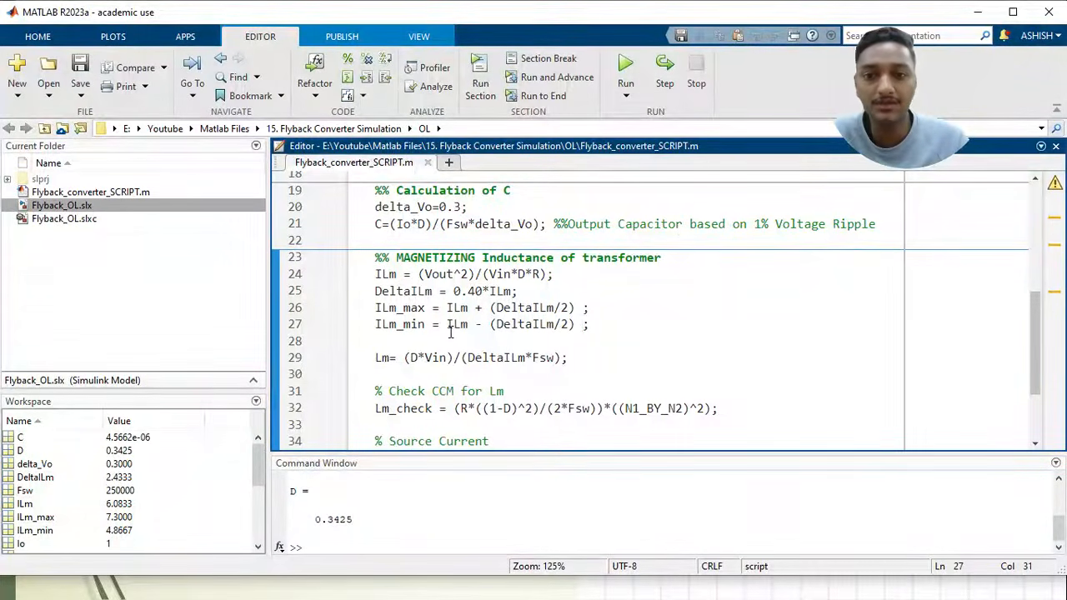
pyautogui.click(561, 276)
pyautogui.scroll(-2, 480, 316)
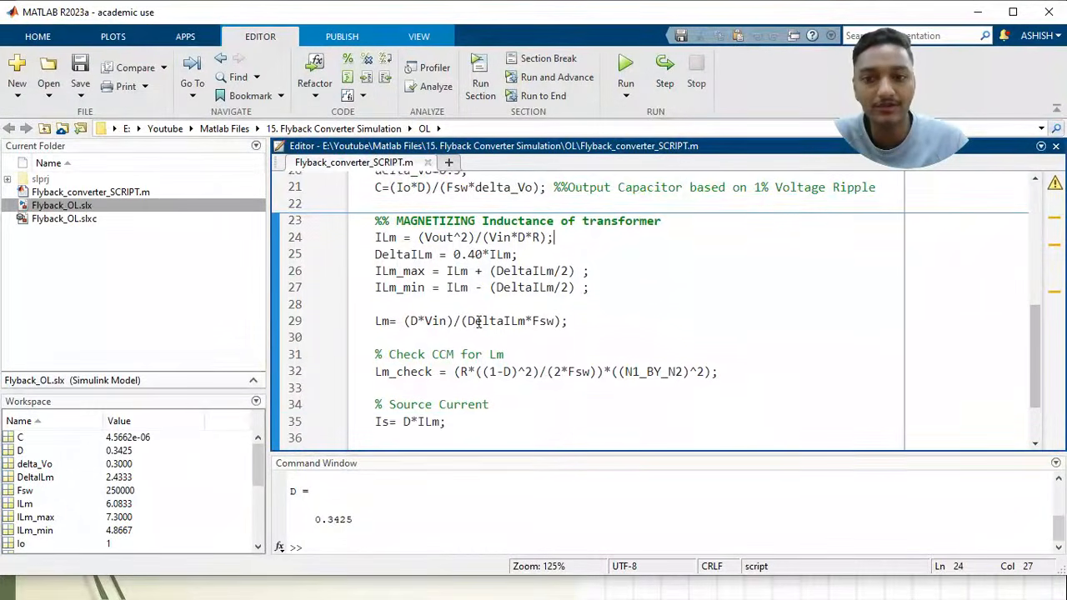
pyautogui.moveTo(573, 286); pyautogui.dragTo(373, 285)
pyautogui.moveTo(371, 335); pyautogui.dragTo(725, 334)
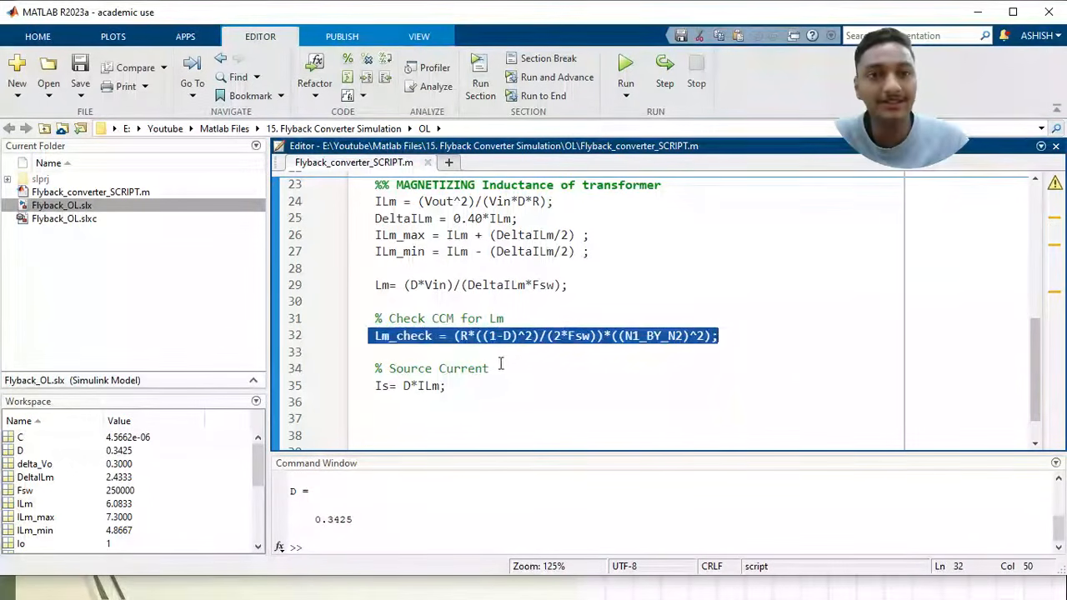
pyautogui.moveTo(458, 386); pyautogui.dragTo(495, 369)
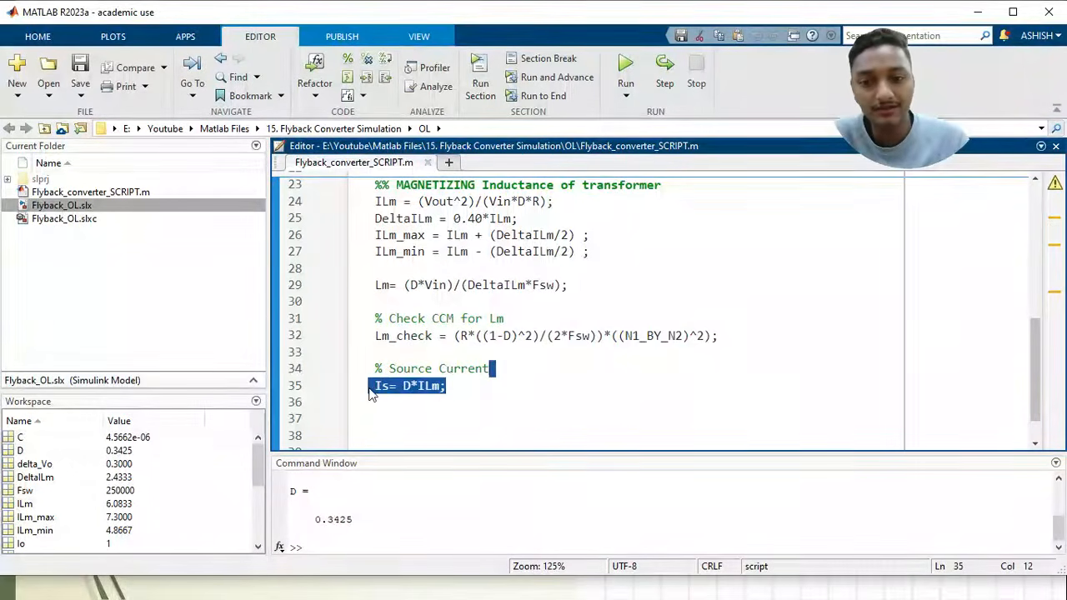
pyautogui.click(469, 385)
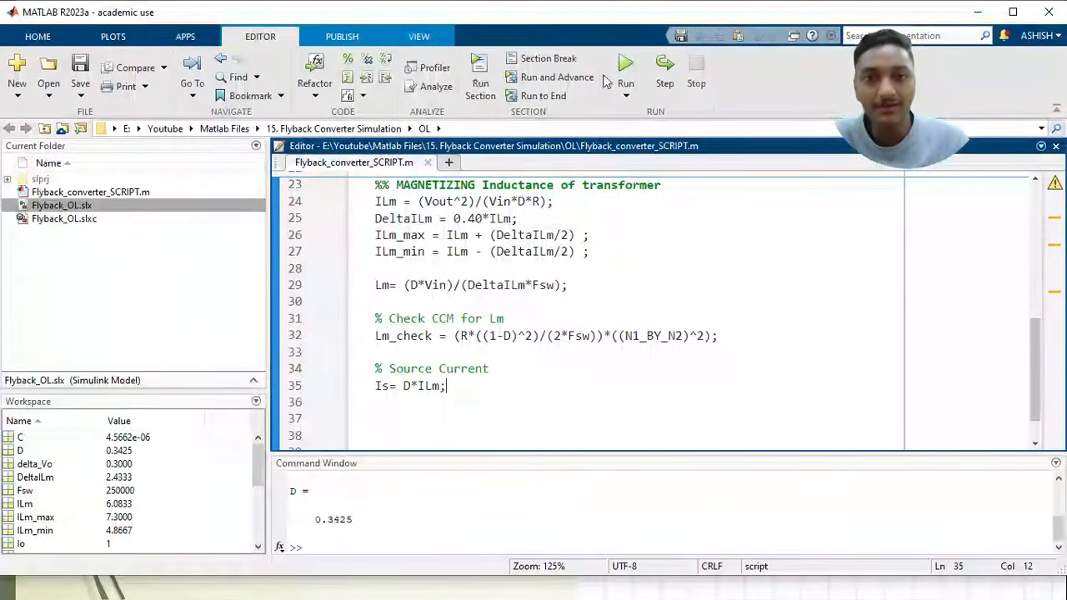
# Run the flyback converter script and check the duty cycle D in the Command Window against the script's definitions
pyautogui.click(626, 66)
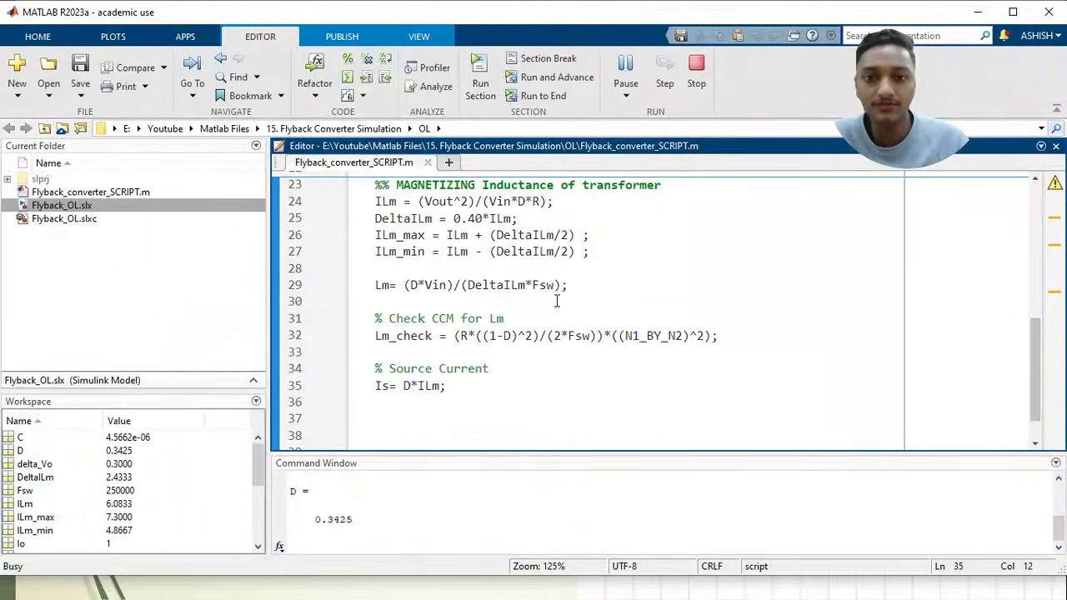
pyautogui.doubleClick(337, 519)
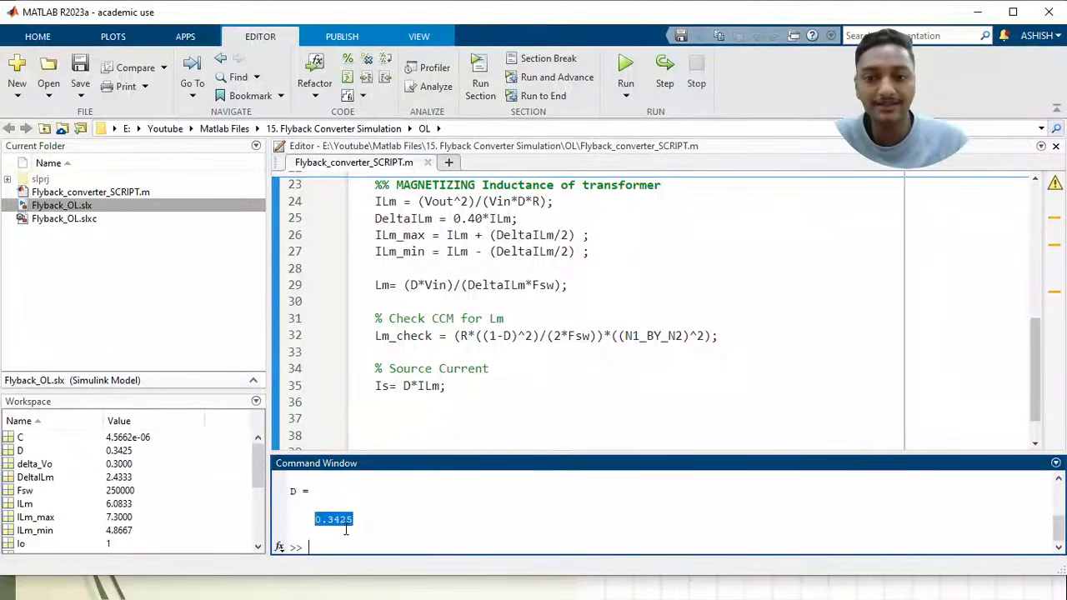
pyautogui.scroll(7, 475, 291)
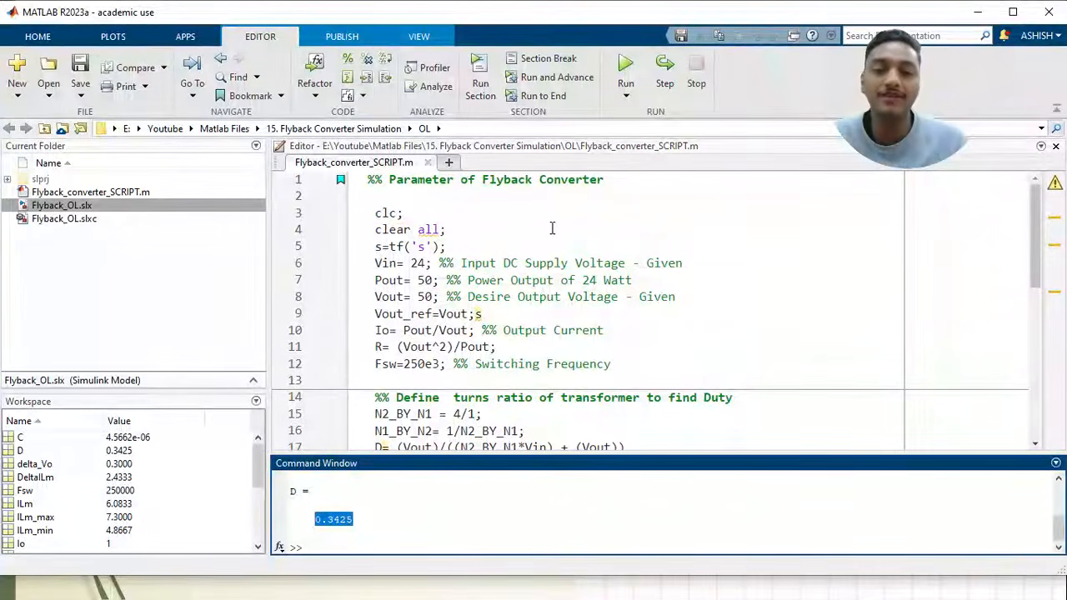
pyautogui.scroll(-2, 487, 345)
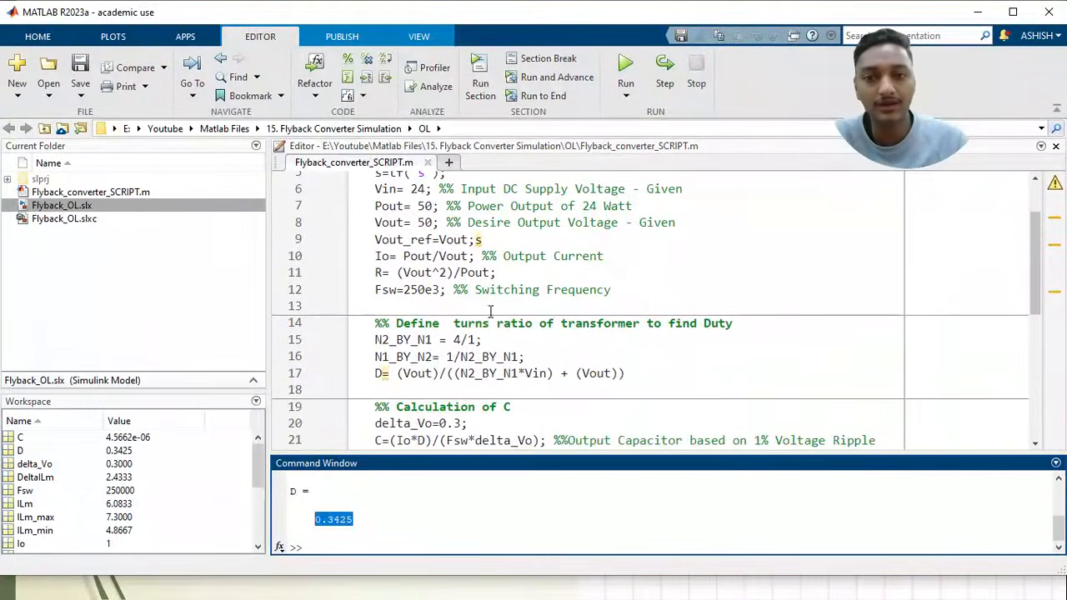
pyautogui.scroll(-1, 492, 285)
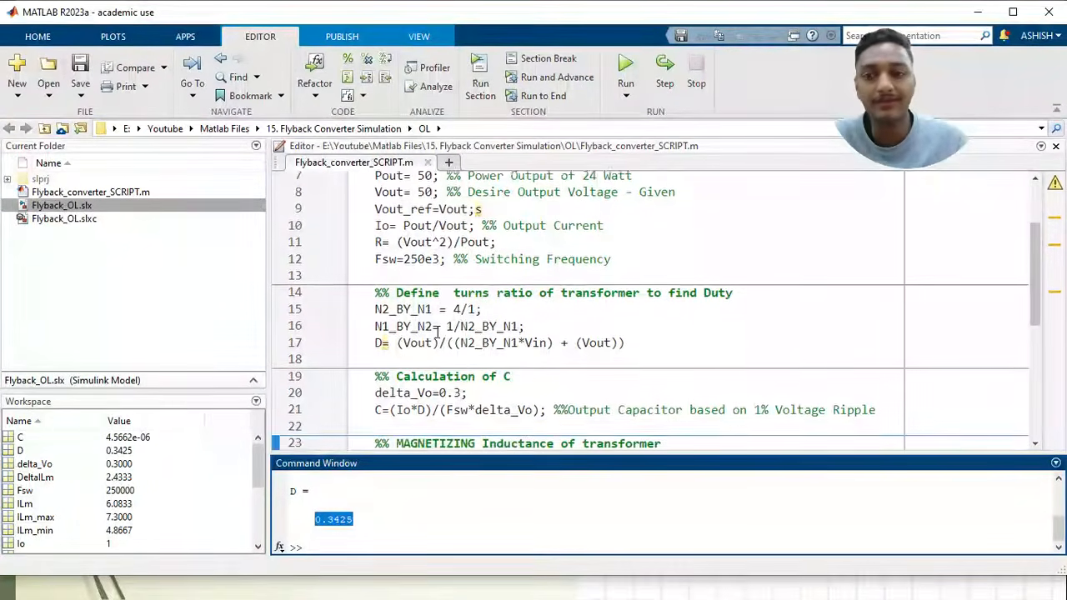
# Inspect the calculated variables in the workspace, from C and D through the ILm currents to Lm and Lm_check
pyautogui.click(121, 438)
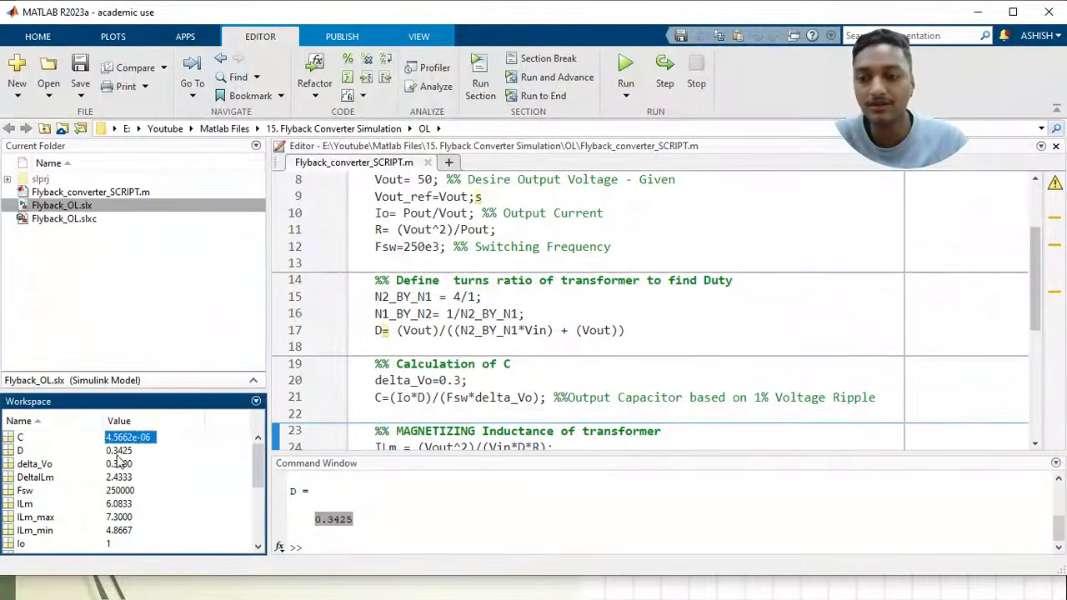
pyautogui.click(116, 451)
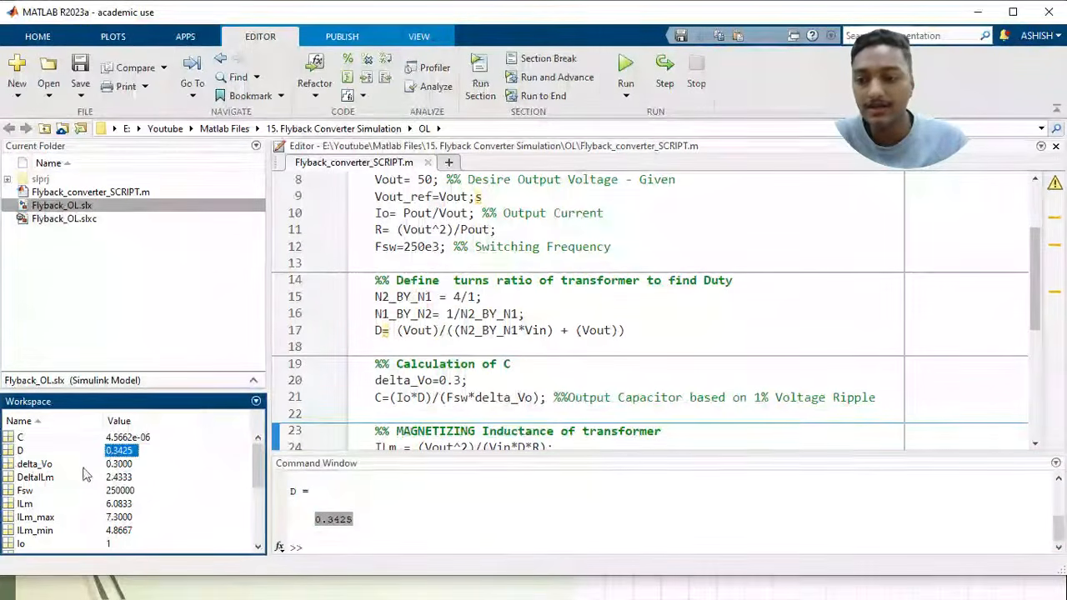
pyautogui.click(258, 548)
pyautogui.click(259, 549)
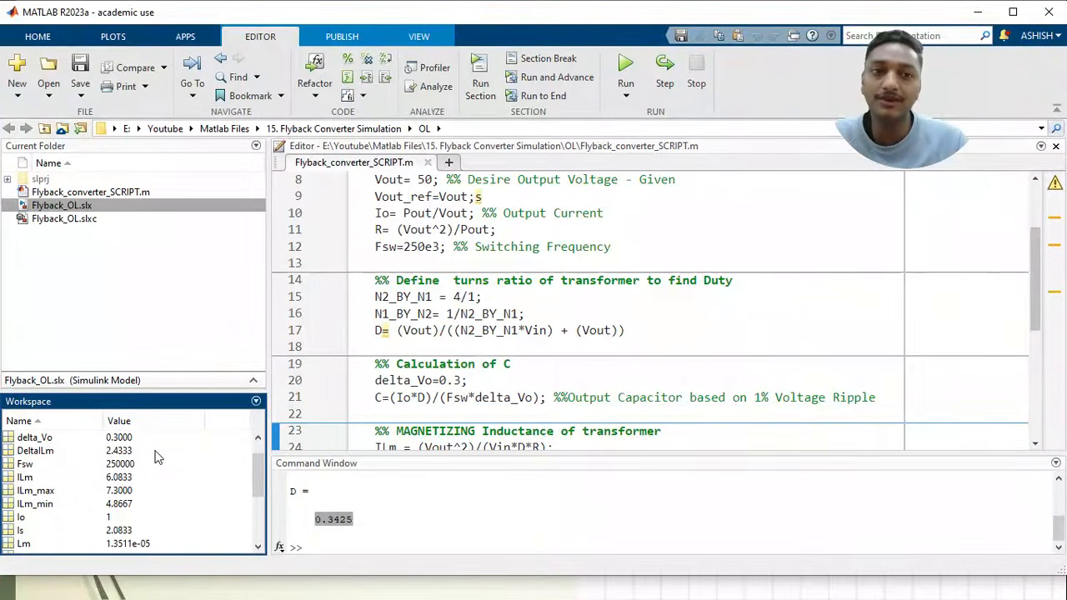
pyautogui.click(259, 550)
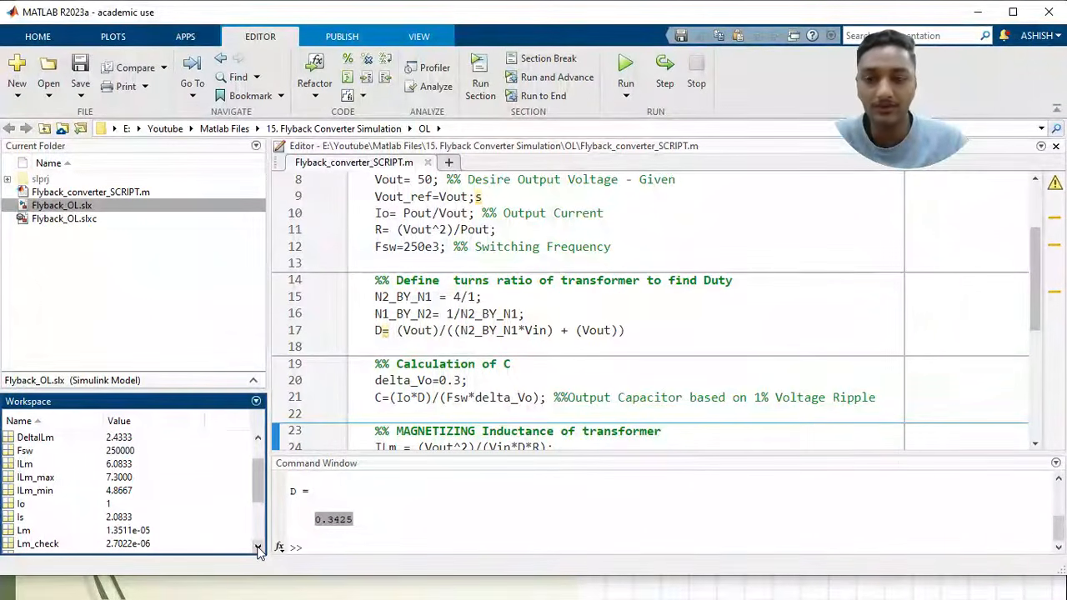
pyautogui.click(259, 549)
pyautogui.click(259, 549)
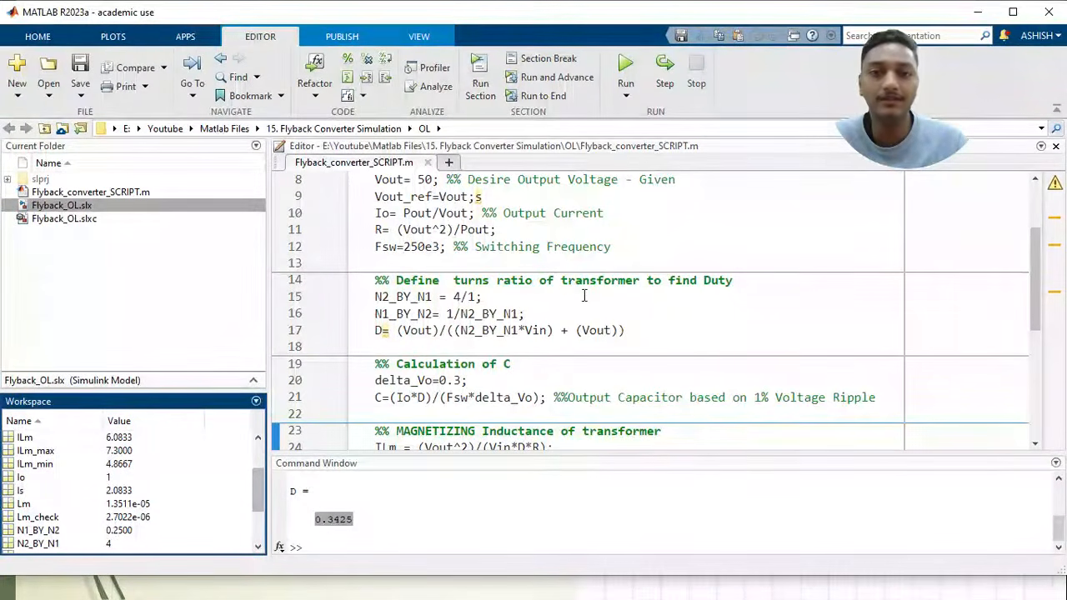
# Switch to the Flyback_OL model in Simulink and check the DC Voltage Source's amplitude parameter
pyautogui.click(558, 303)
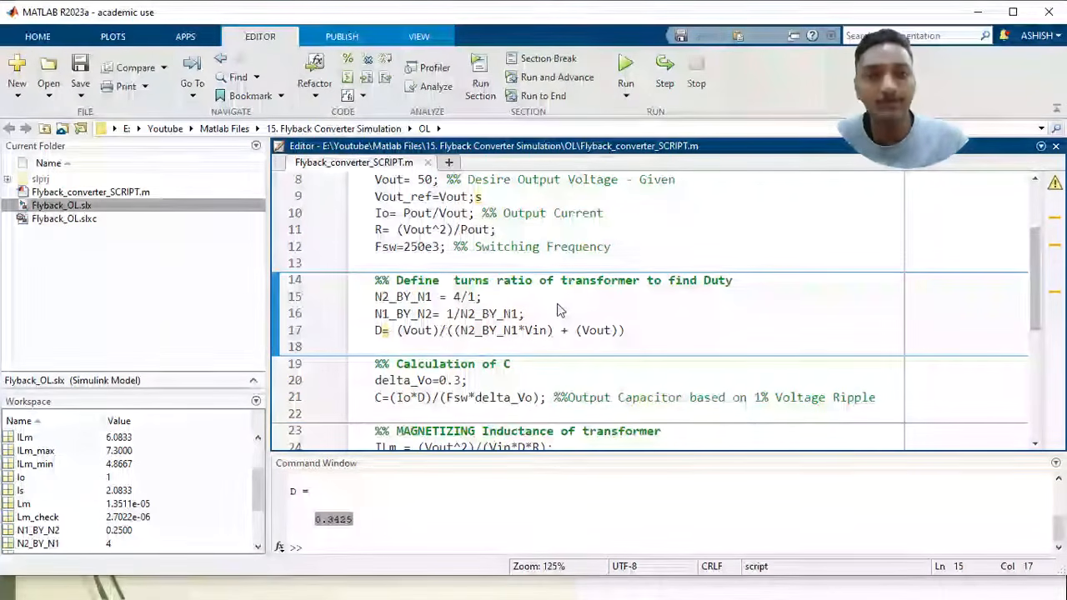
pyautogui.hotkey('alt', 'Tab')
pyautogui.hotkey('alt', 'Tab')
pyautogui.hotkey('alt', 'Tab')
pyautogui.hotkey('alt', 'Tab')
pyautogui.hotkey('alt', 'Tab')
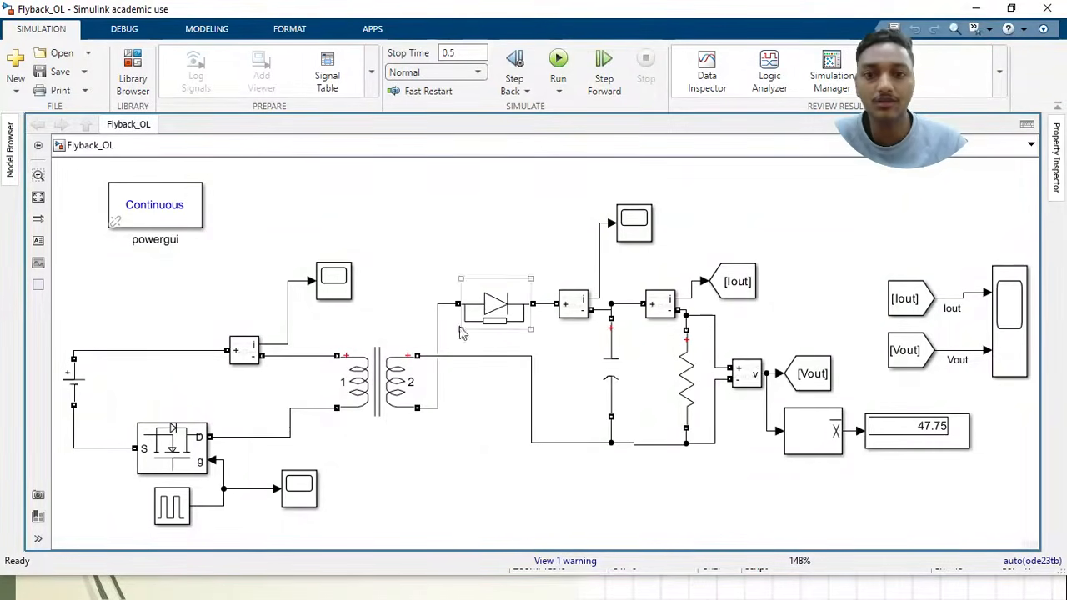
pyautogui.click(74, 387)
pyautogui.doubleClick(74, 387)
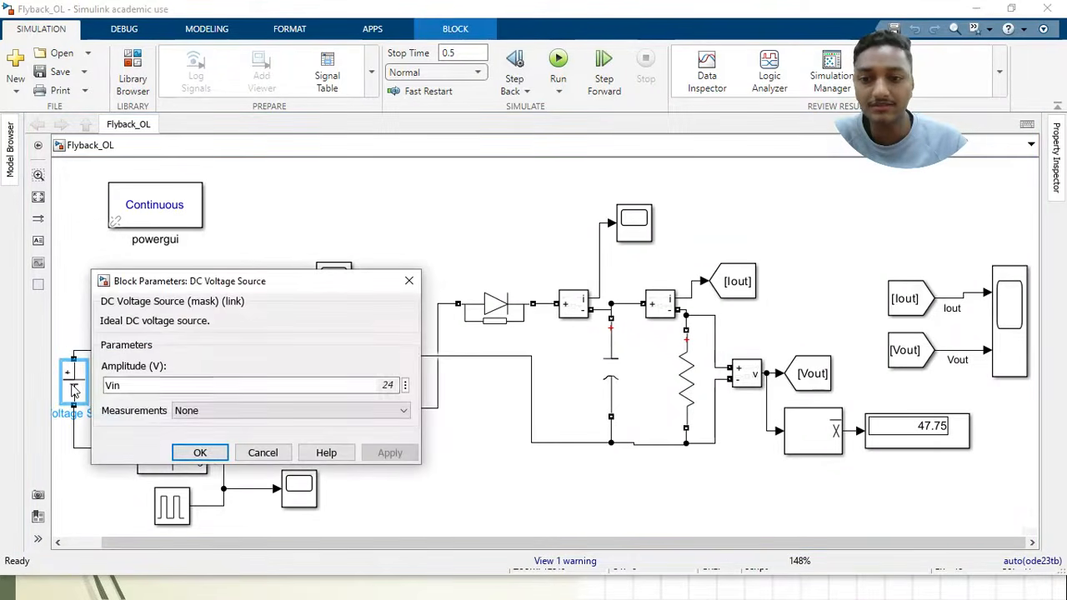
pyautogui.press('Return')
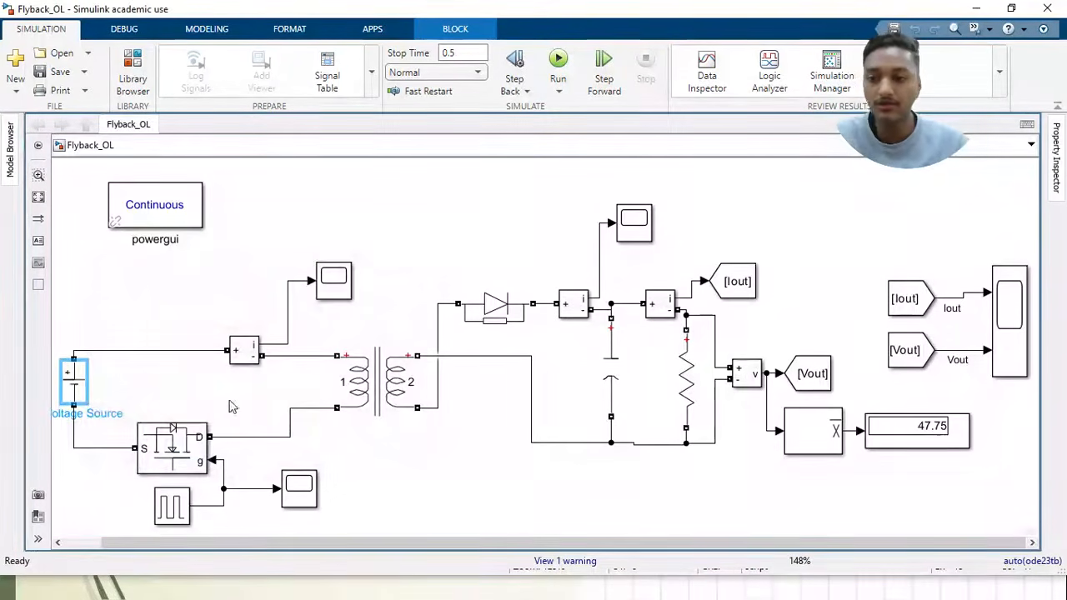
# Check the block parameters of the Mosfet and accept them as they are
pyautogui.click(192, 456)
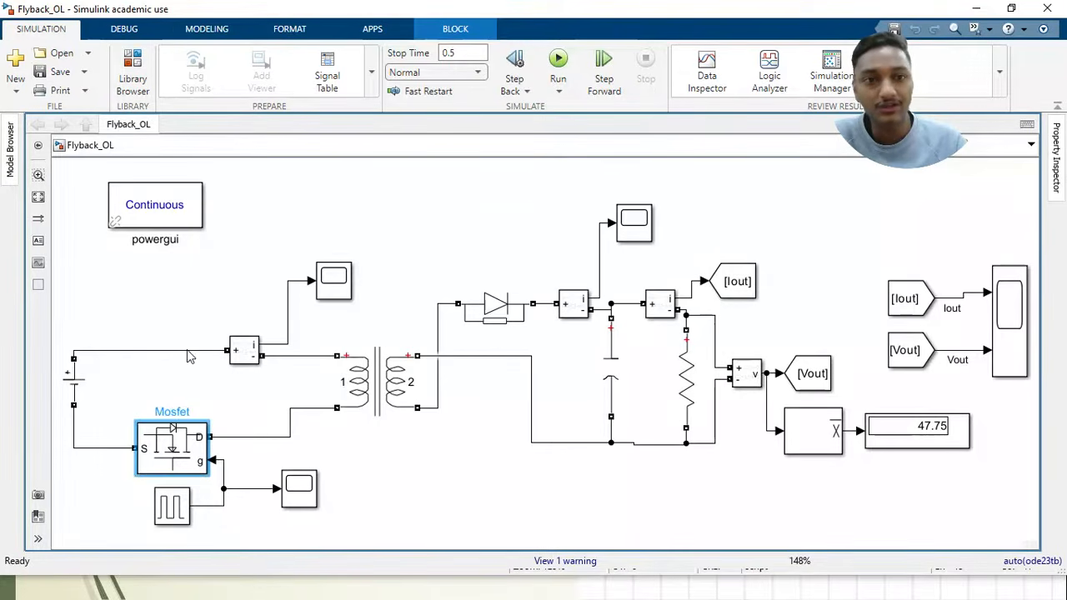
pyautogui.doubleClick(170, 462)
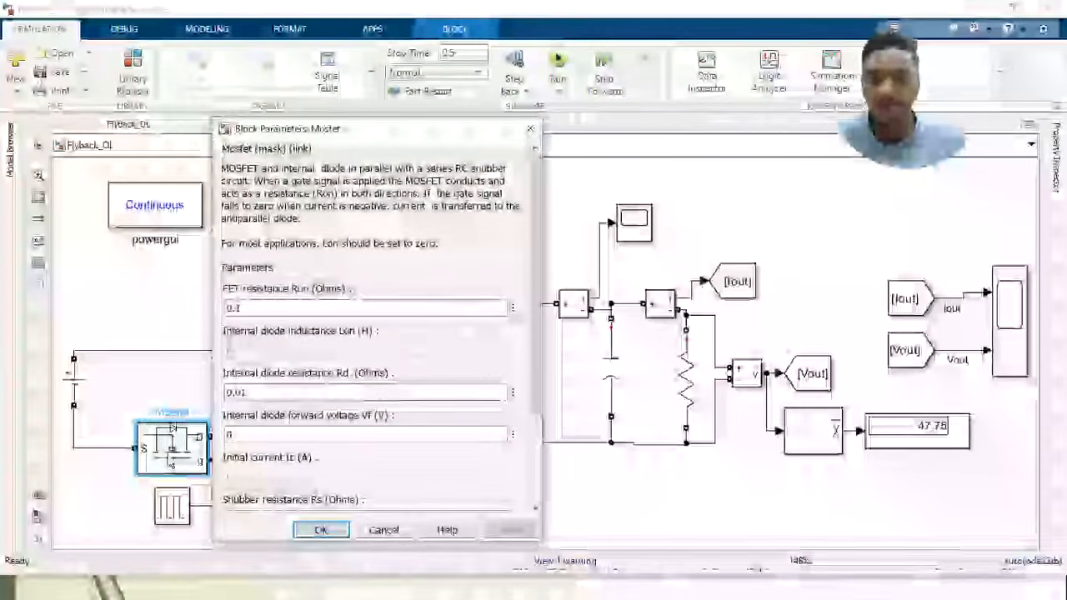
pyautogui.click(328, 531)
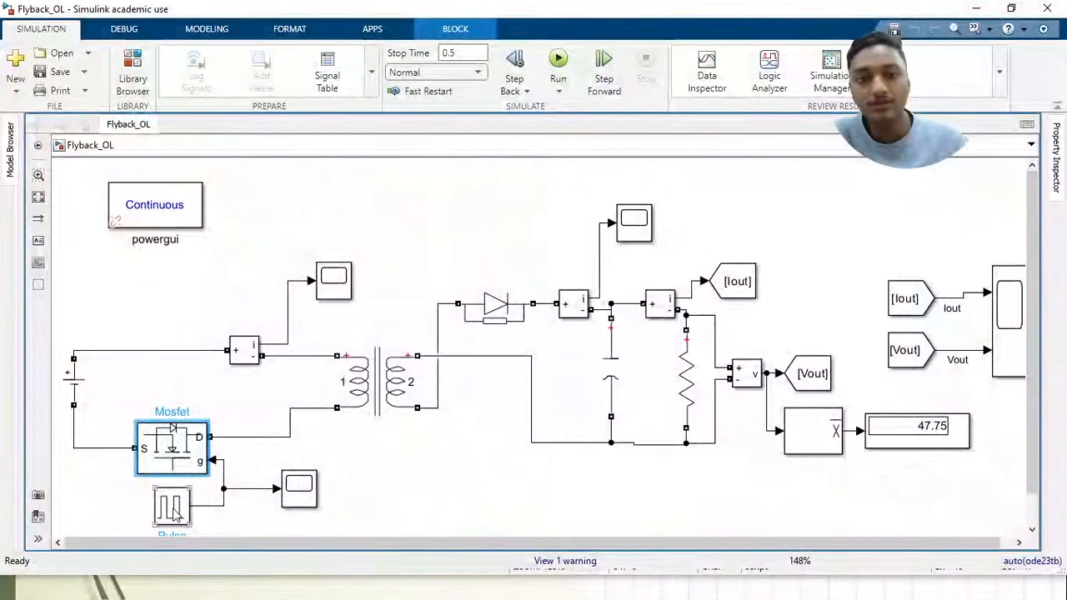
# Check the Pulse Generator's block parameters, from amplitude and period to pulse width and phase delay, and close them without changes
pyautogui.click(174, 510)
pyautogui.scroll(-3, 173, 514)
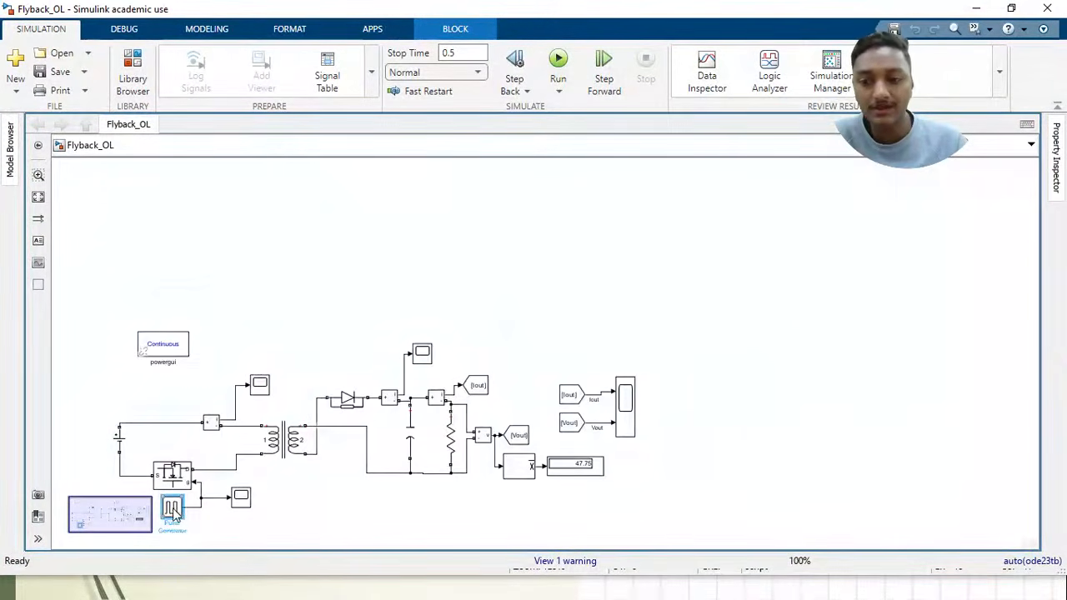
pyautogui.scroll(4, 172, 525)
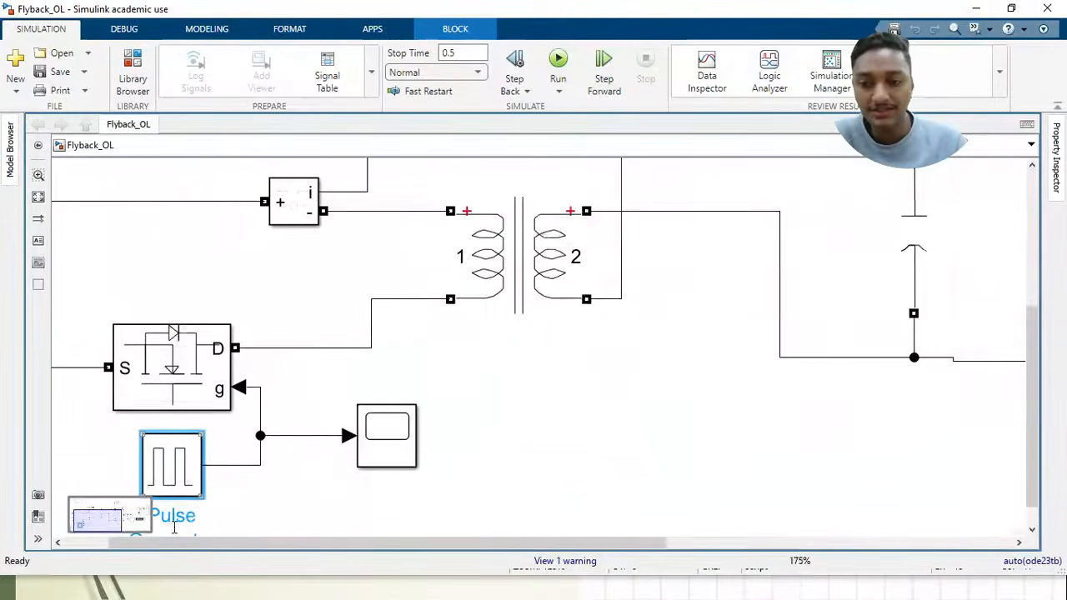
pyautogui.doubleClick(175, 464)
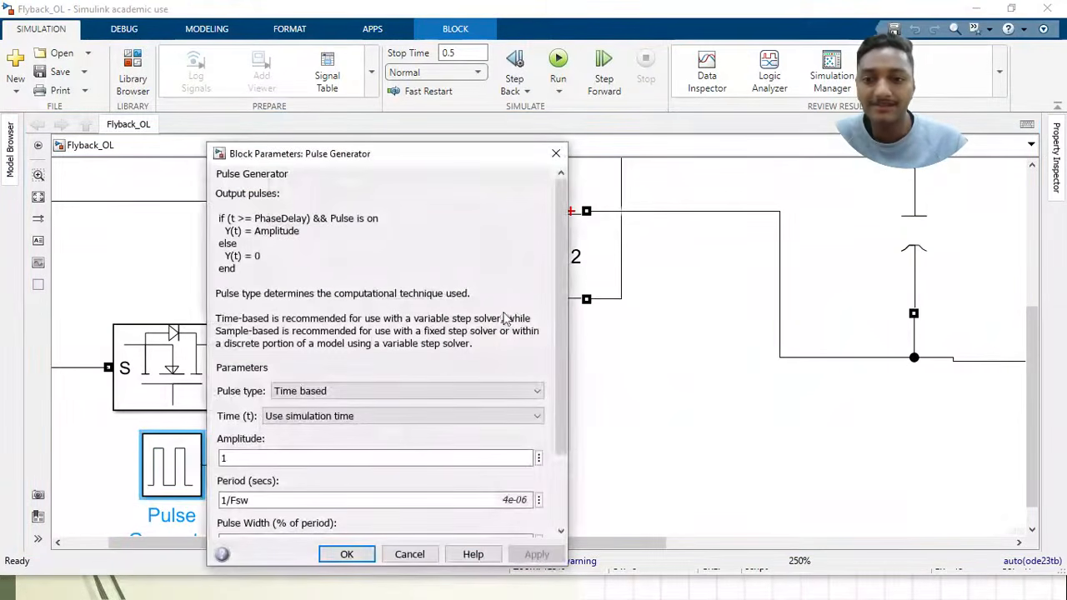
pyautogui.moveTo(561, 307); pyautogui.dragTo(562, 377)
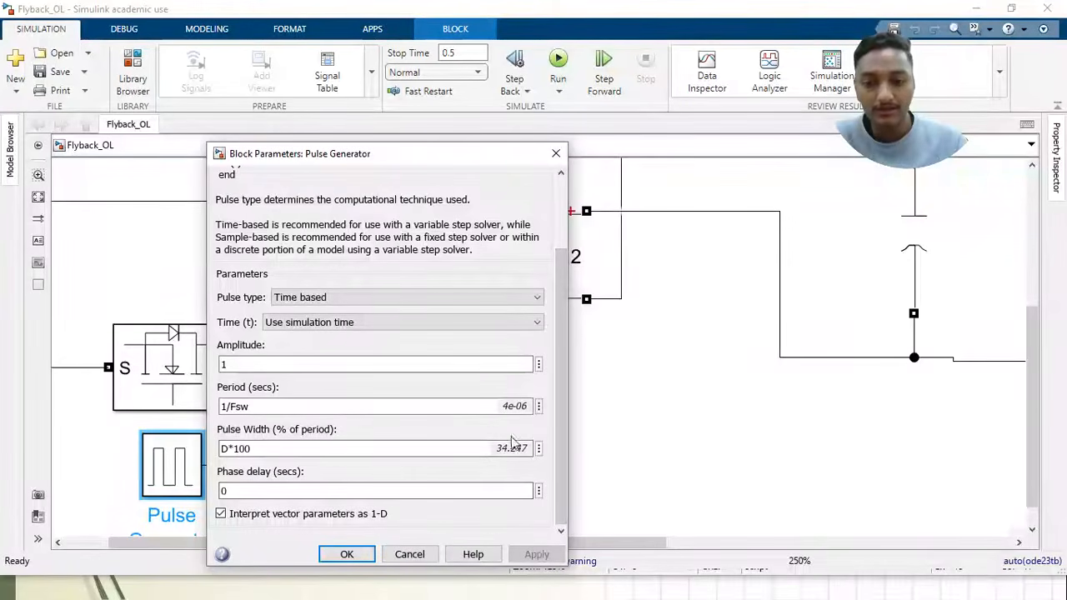
pyautogui.click(556, 153)
pyautogui.scroll(-2, 431, 306)
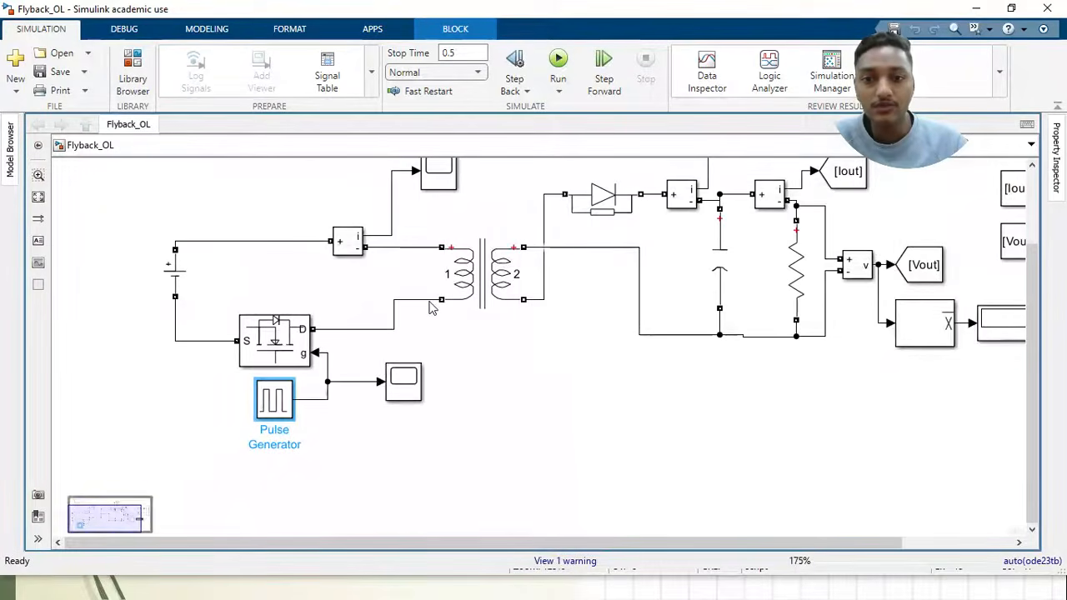
# Search the blocks for "linear" from the model canvas and choose the Linear Transformer block
pyautogui.press('space')
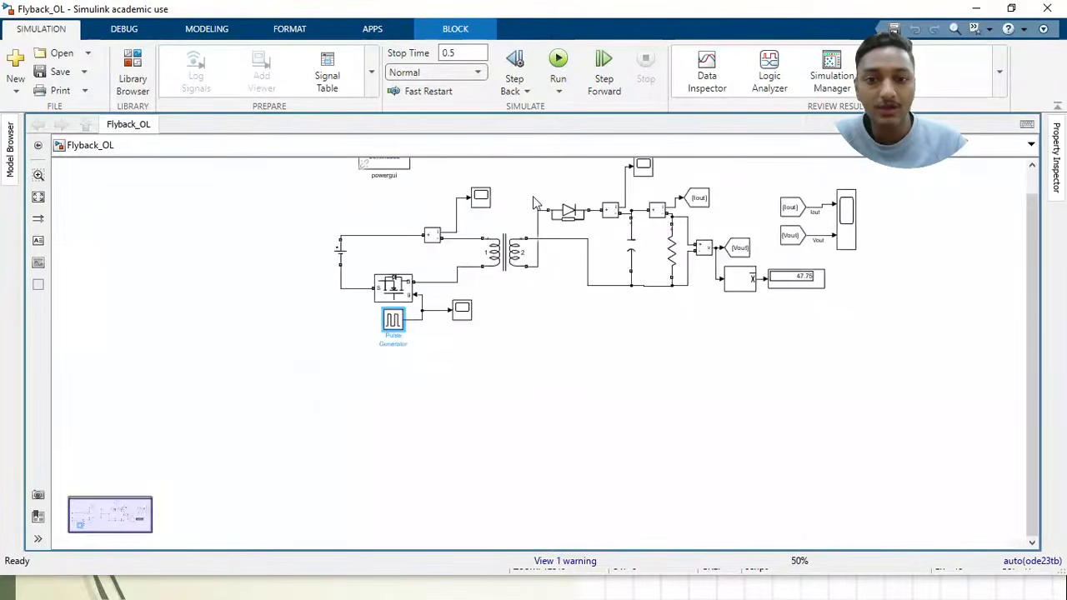
pyautogui.click(372, 358)
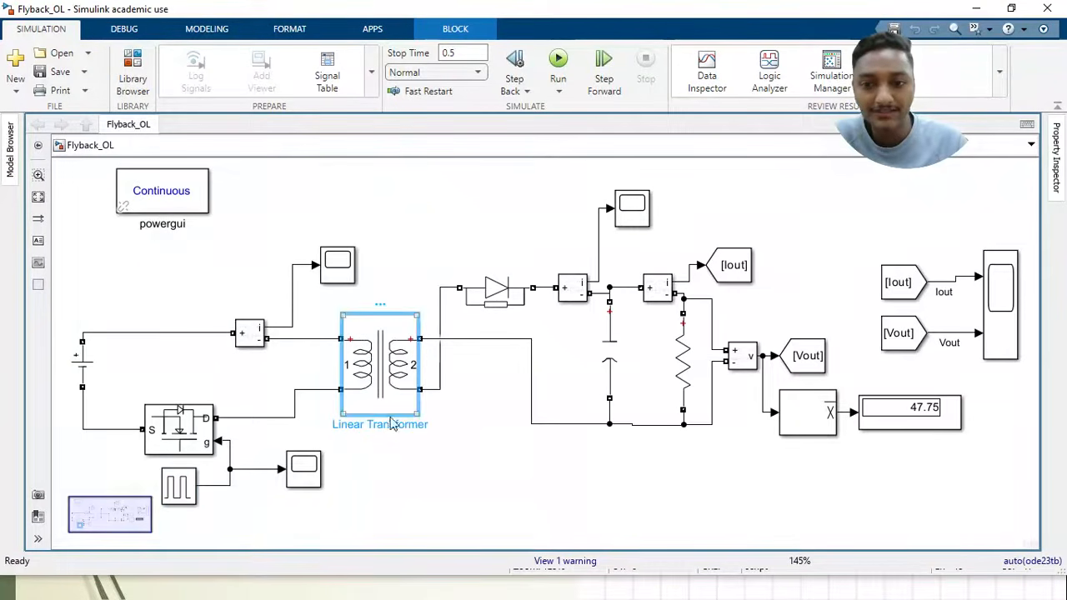
pyautogui.doubleClick(421, 502)
pyautogui.write('linea')
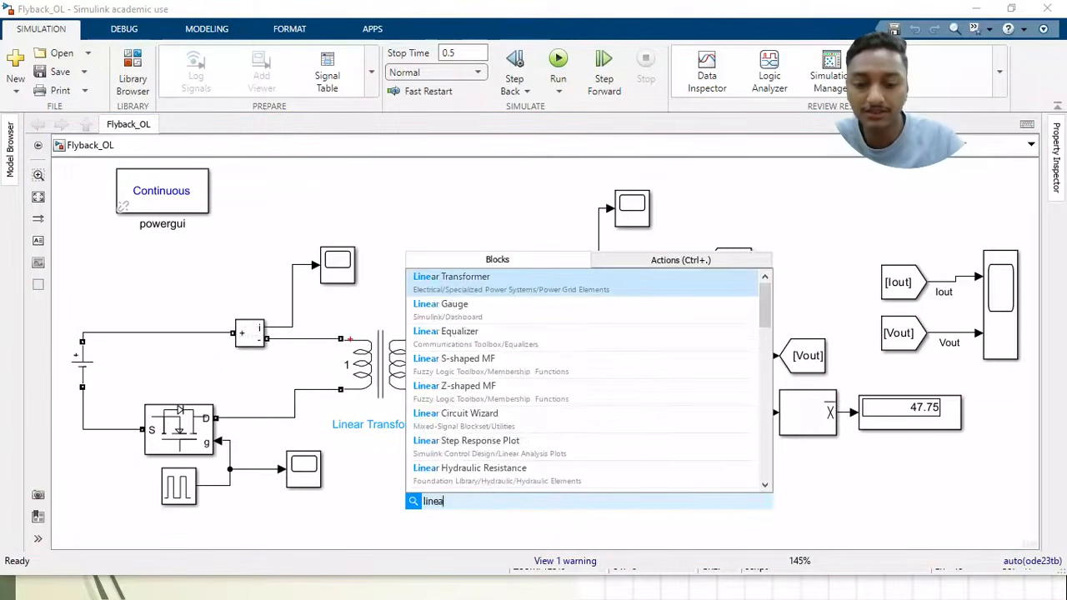
pyautogui.write('r')
pyautogui.click(529, 284)
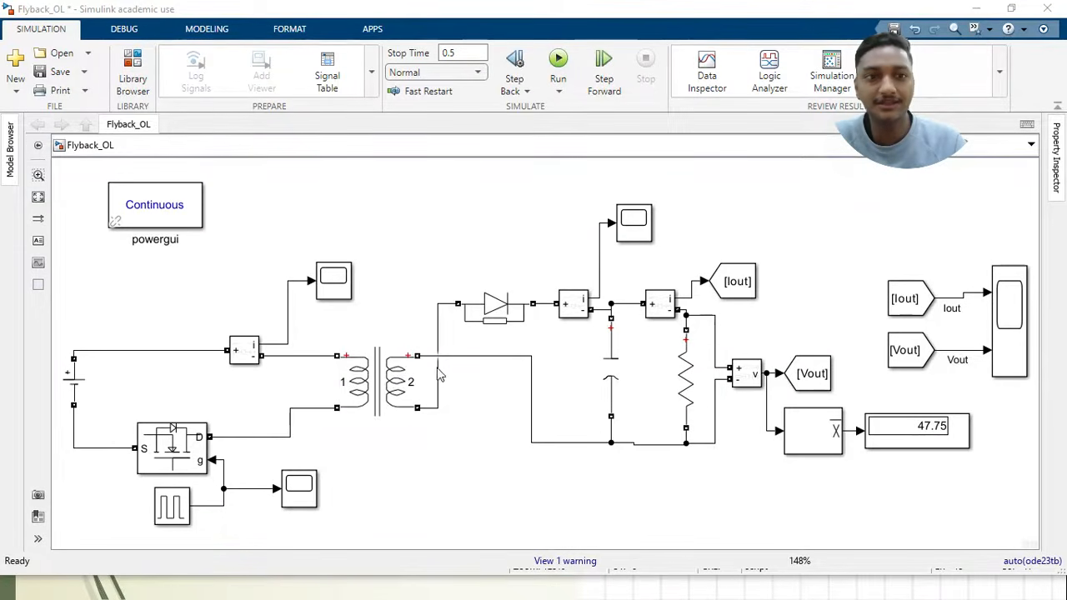
# Check the capacitance of the output capacitor and the resistance of the load resistor, leaving both blocks as they are
pyautogui.click(397, 247)
pyautogui.click(400, 355)
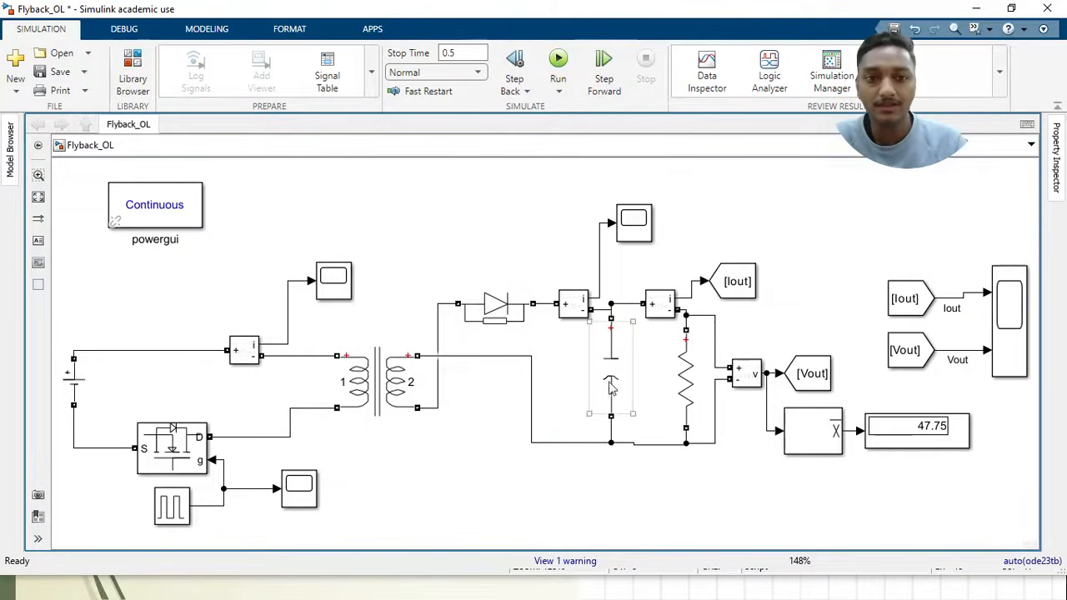
pyautogui.click(490, 325)
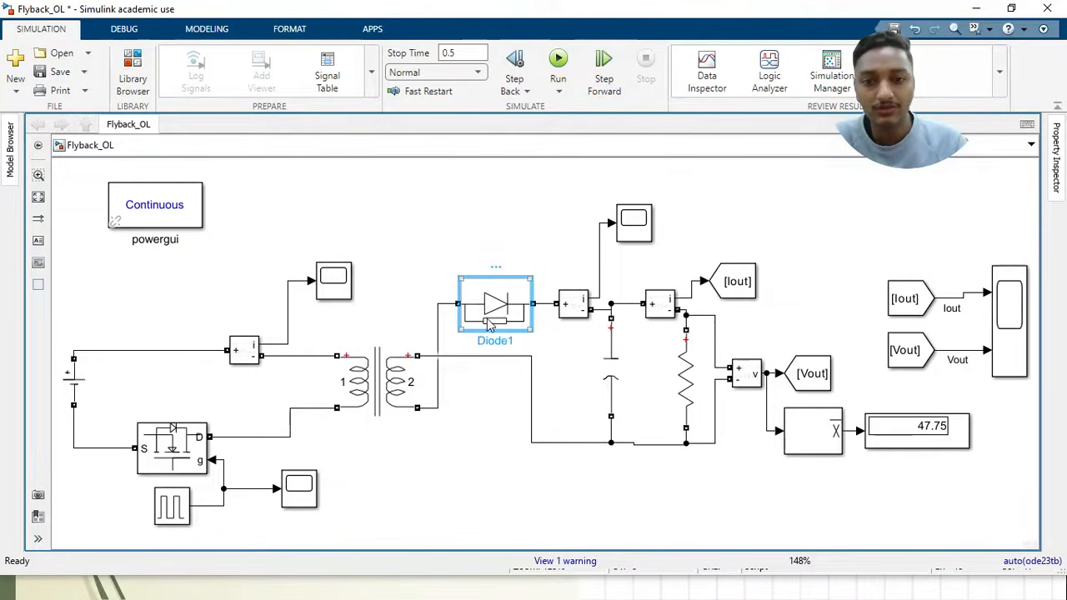
pyautogui.click(617, 380)
pyautogui.doubleClick(617, 380)
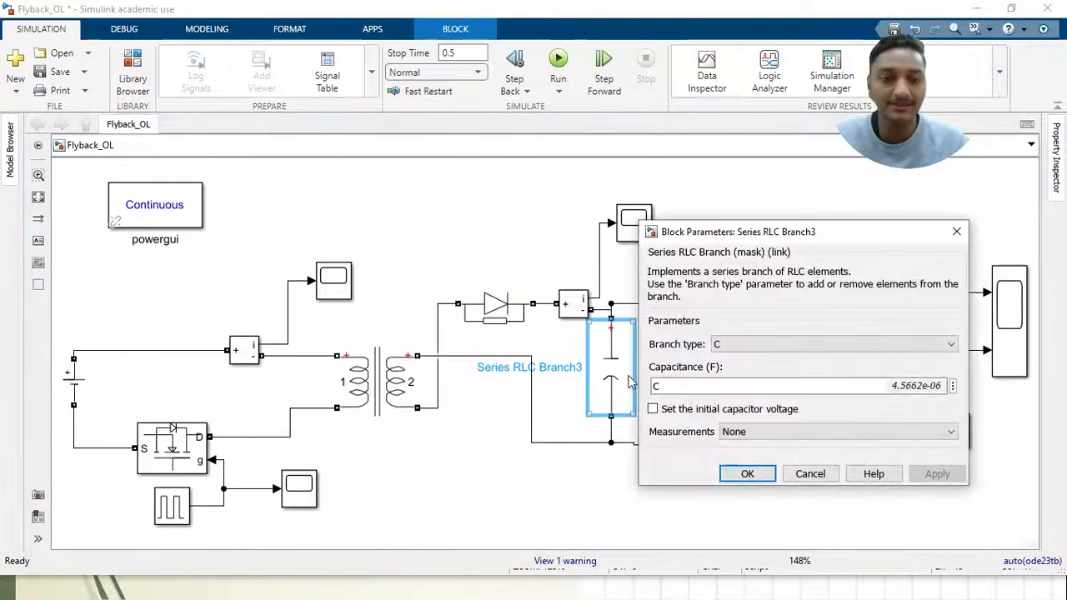
pyautogui.press('Escape')
pyautogui.doubleClick(687, 380)
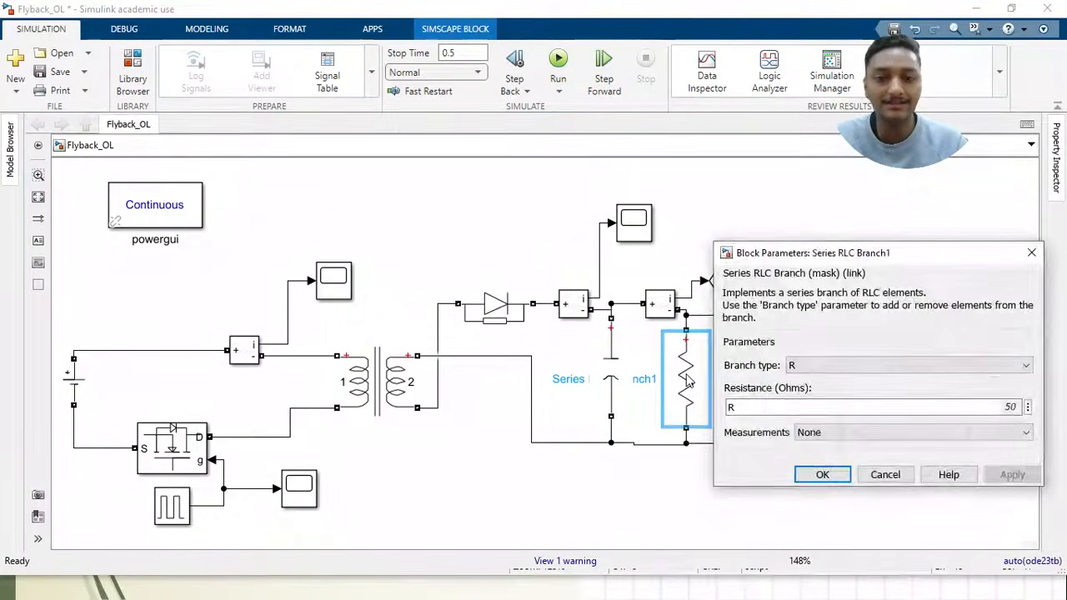
pyautogui.press('Escape')
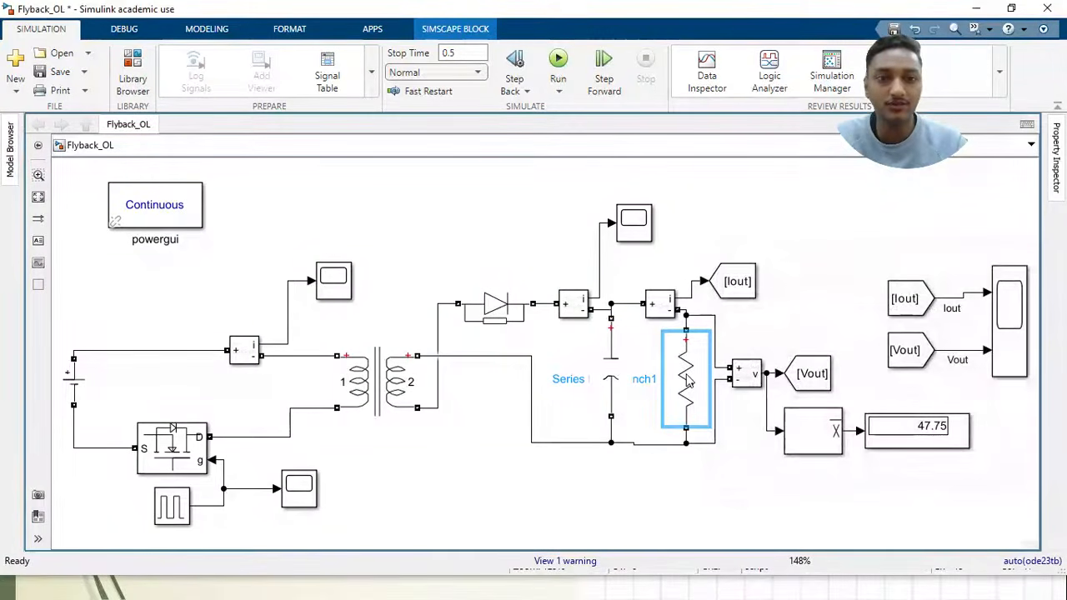
# Review the Linear Transformer's nominal power and frequency, winding 1 and 2 parameters, and magnetization values, and accept them as they are
pyautogui.click(447, 473)
pyautogui.click(382, 410)
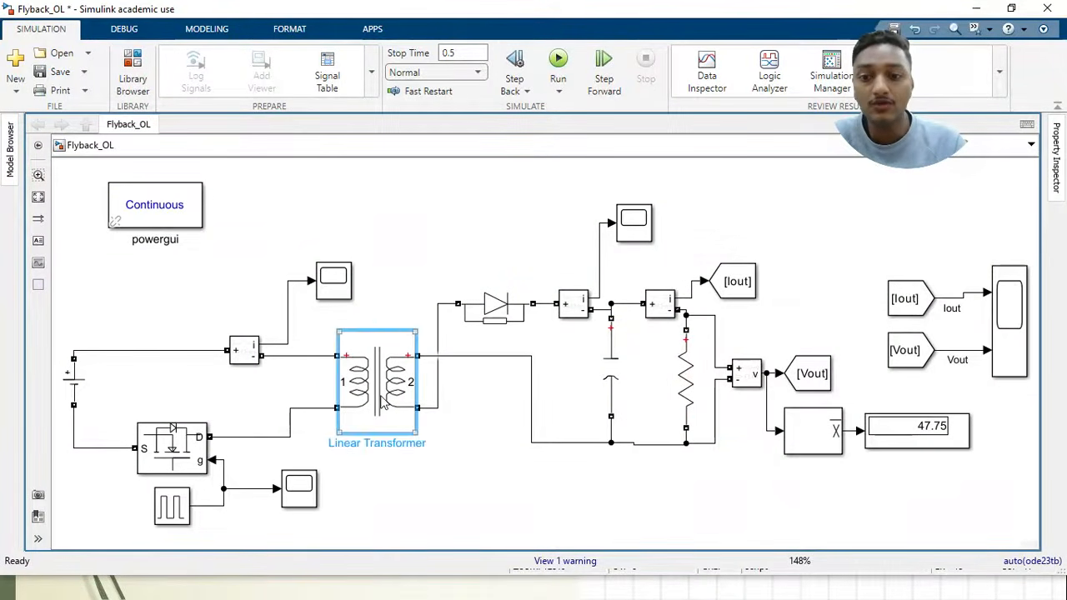
pyautogui.click(386, 474)
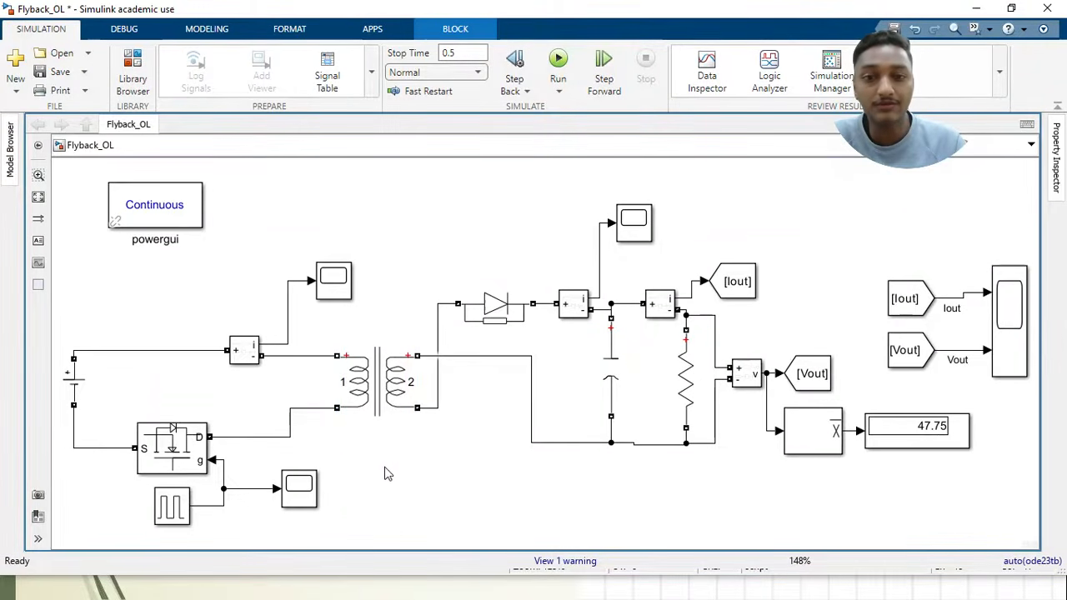
pyautogui.doubleClick(387, 383)
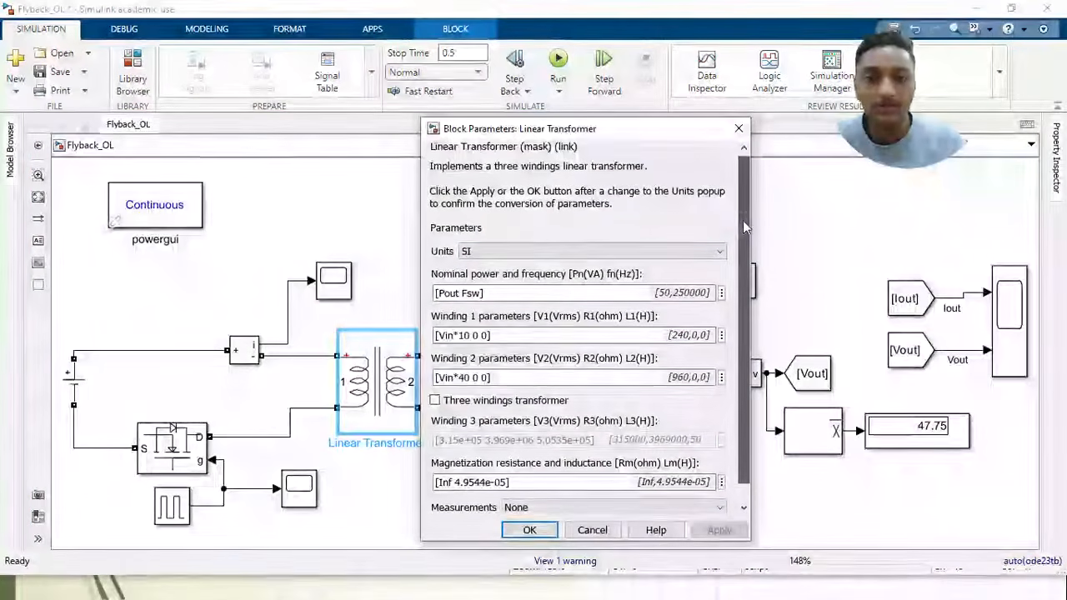
pyautogui.scroll(-1, 743, 220)
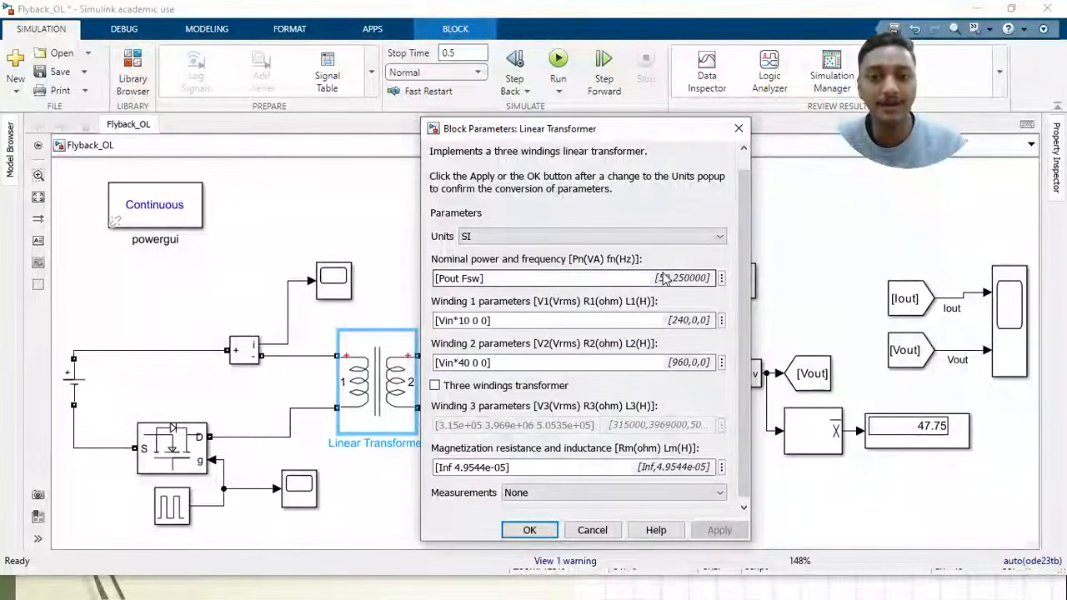
pyautogui.moveTo(741, 281); pyautogui.dragTo(741, 310)
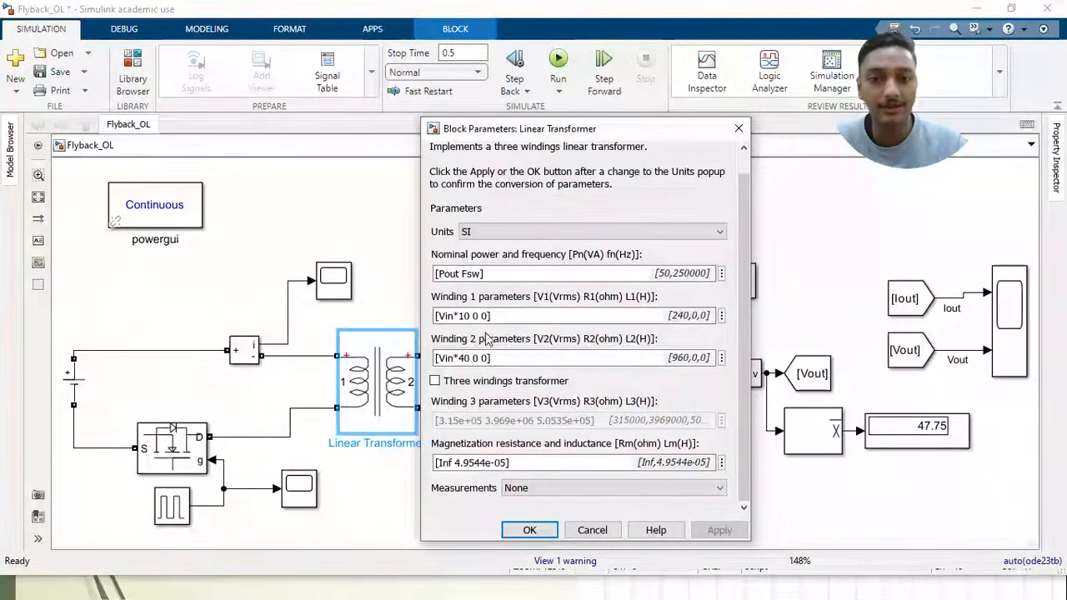
pyautogui.click(468, 359)
pyautogui.click(468, 316)
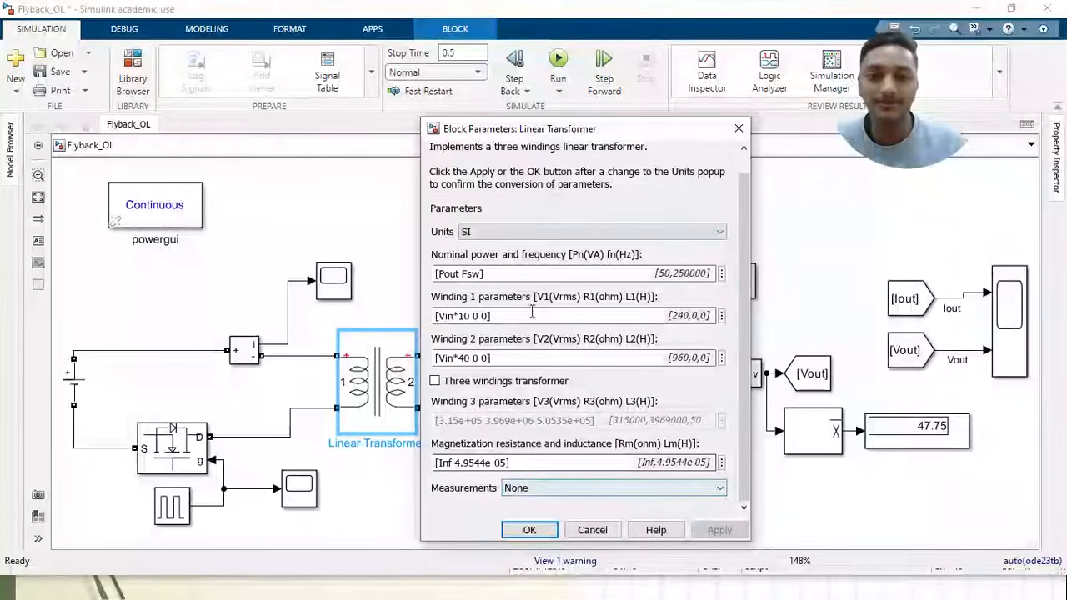
pyautogui.click(524, 530)
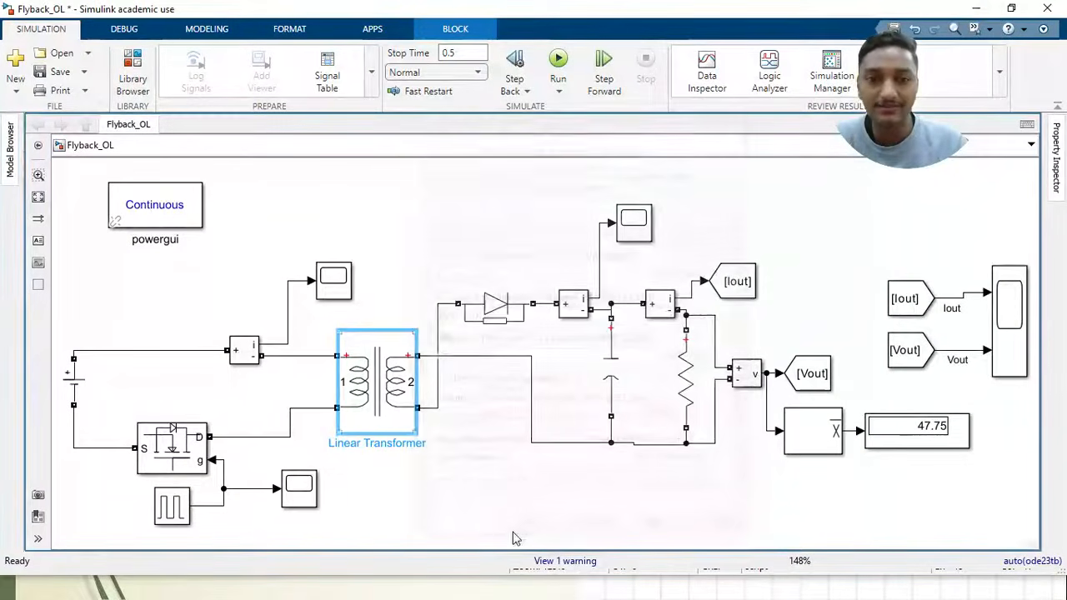
# Run the open-loop simulation and bring up the Iout and Vout Scope with its traces scaled to fit the axes
pyautogui.click(450, 467)
pyautogui.click(733, 292)
pyautogui.click(738, 315)
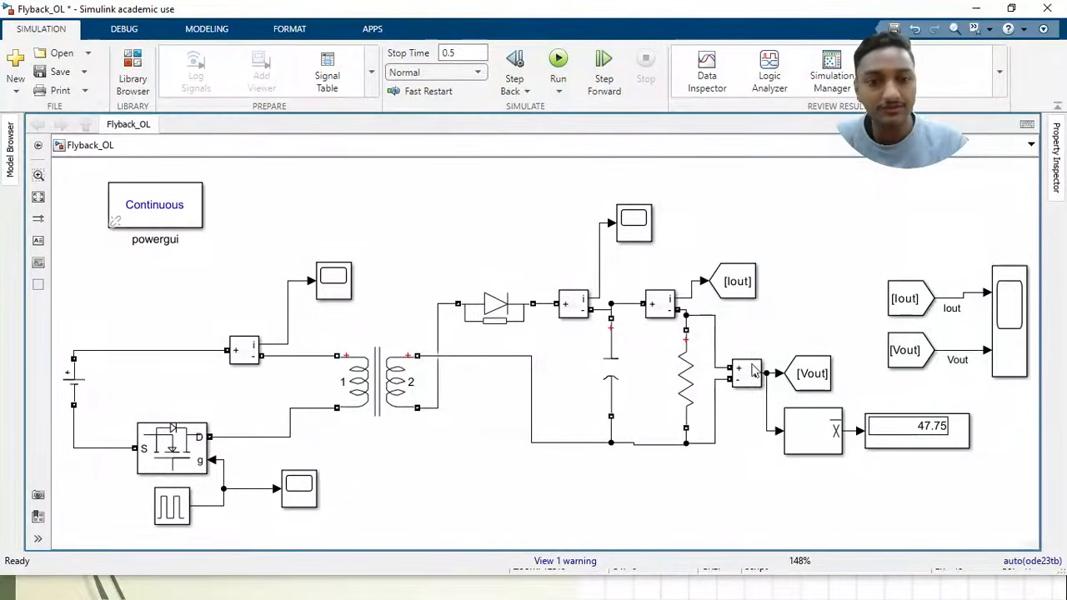
pyautogui.click(559, 60)
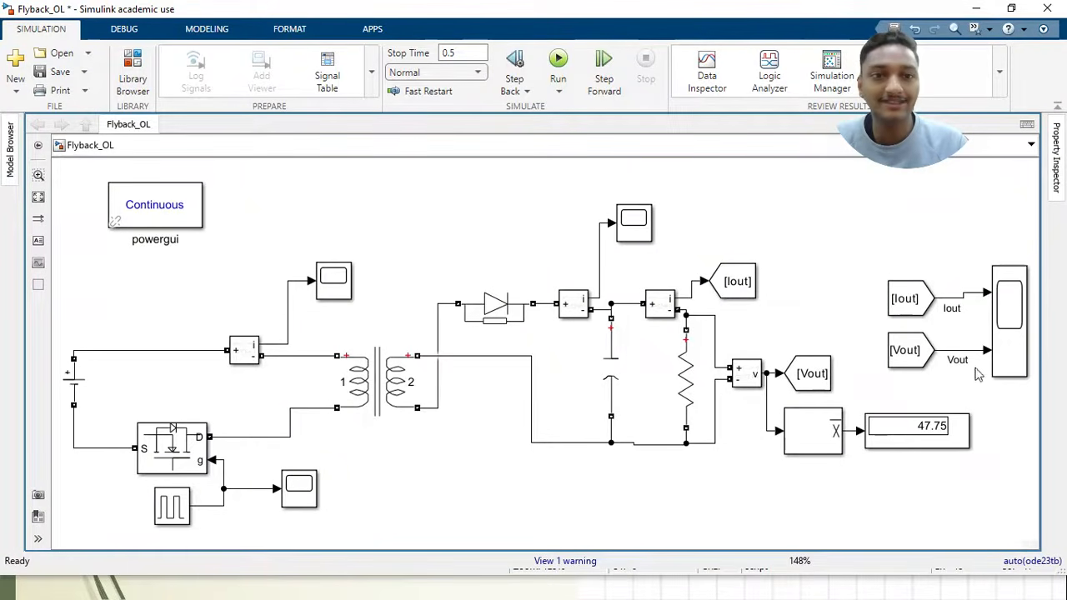
pyautogui.click(1007, 323)
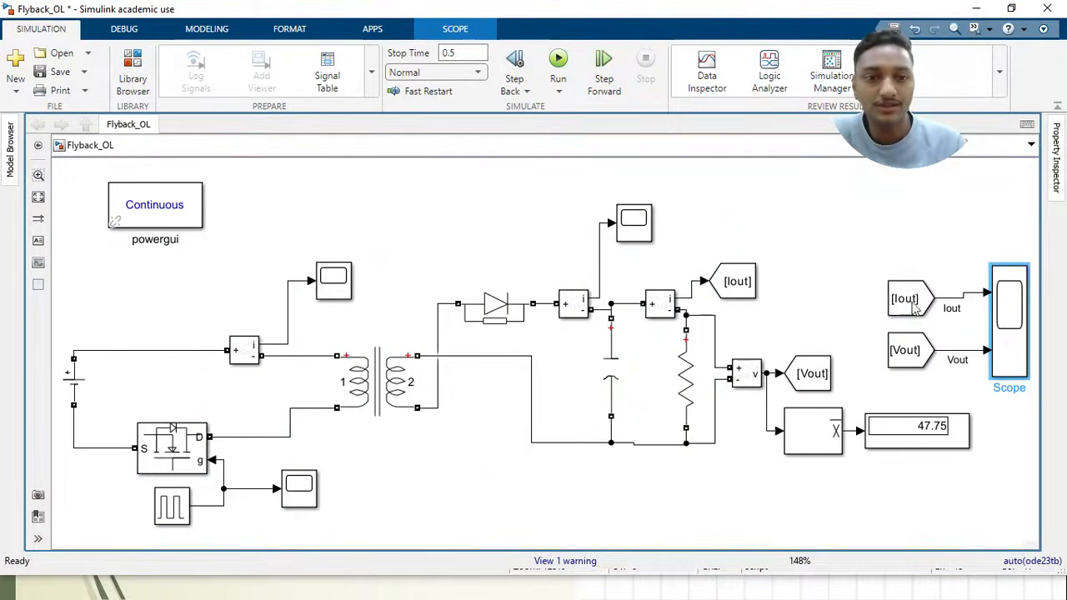
pyautogui.click(979, 12)
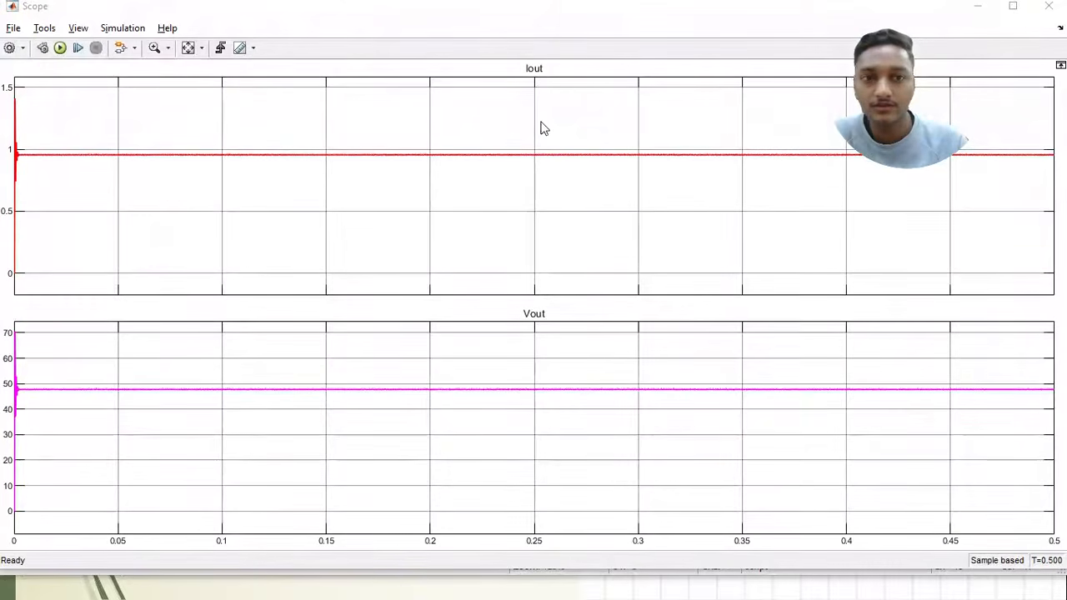
pyautogui.click(187, 47)
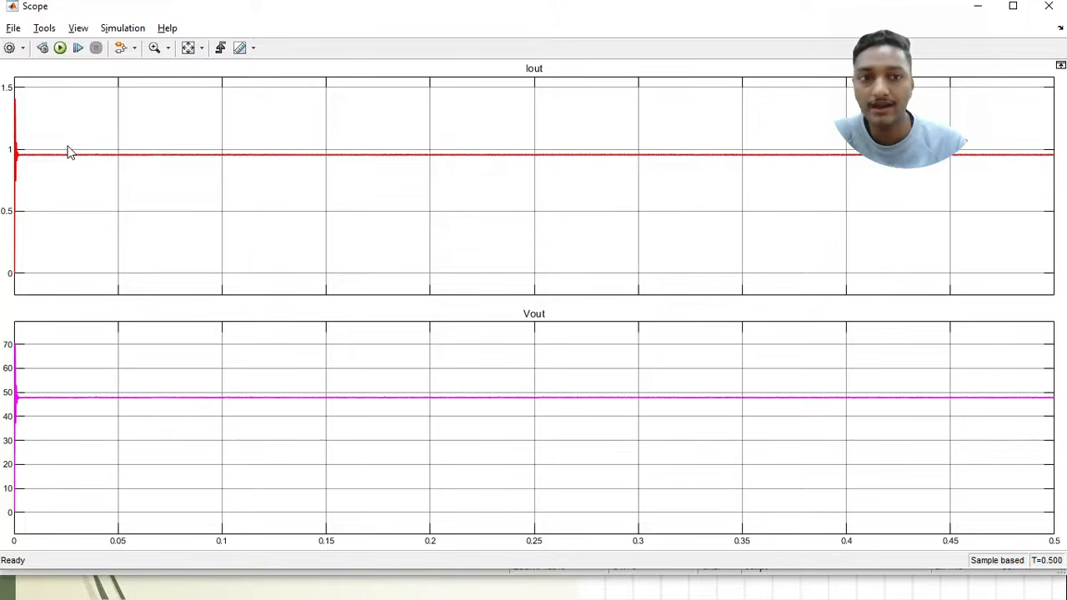
# Examine the Vout ripple and the Iout waveform close up in the Scope, and restore the full time range
pyautogui.click(154, 47)
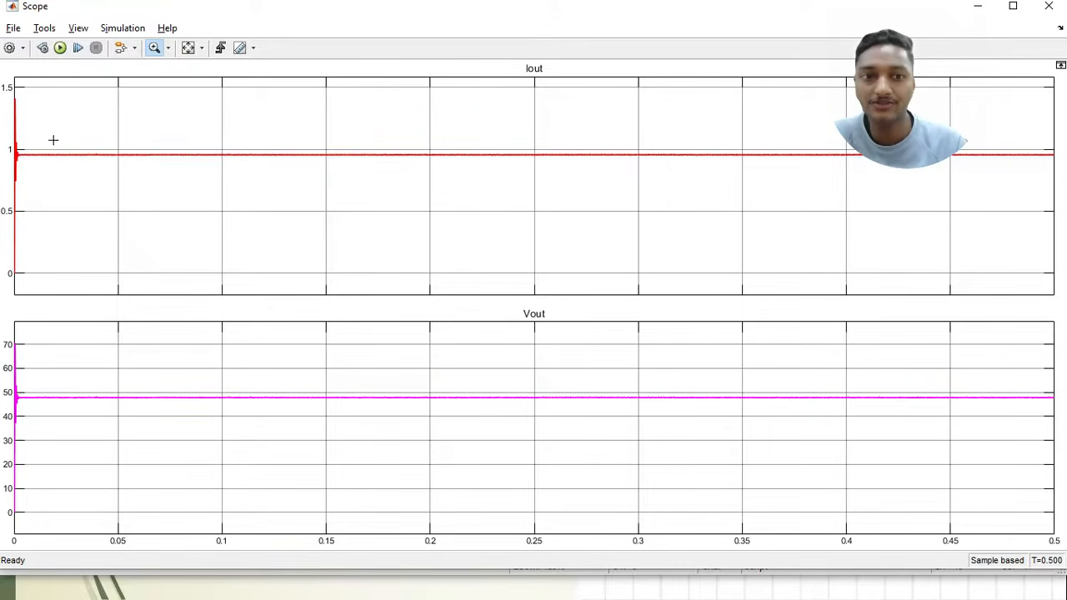
pyautogui.moveTo(79, 381); pyautogui.dragTo(292, 440)
pyautogui.moveTo(174, 365); pyautogui.dragTo(301, 404)
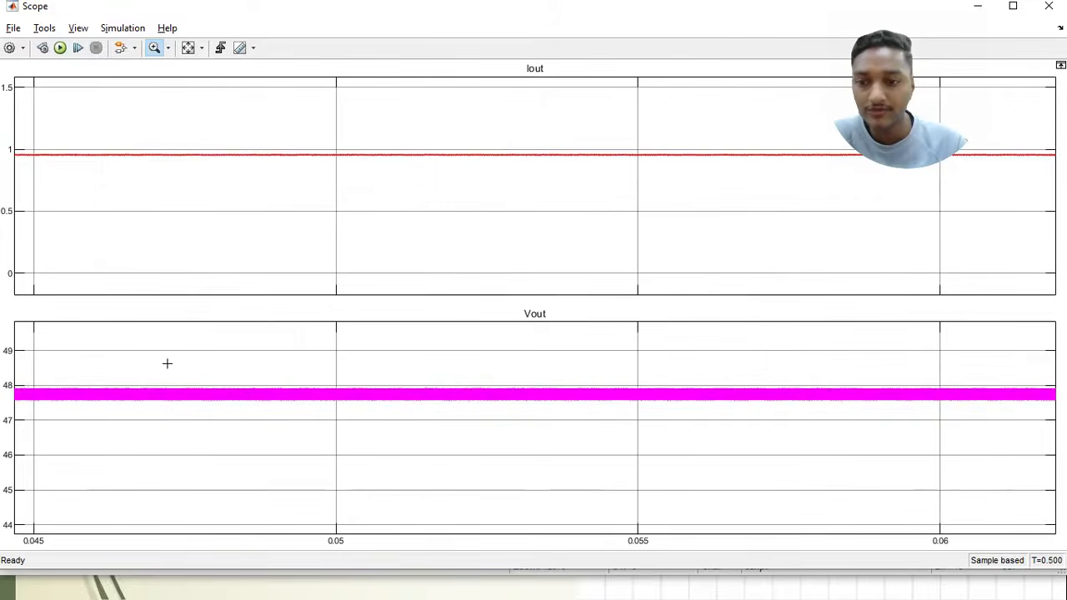
pyautogui.moveTo(167, 364); pyautogui.dragTo(322, 448)
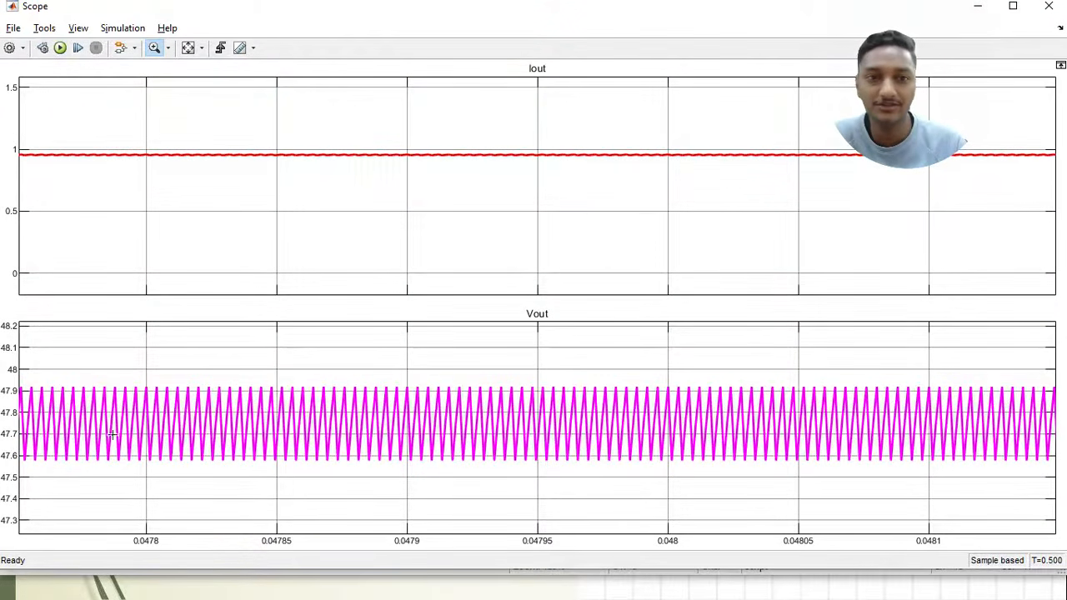
pyautogui.moveTo(126, 133); pyautogui.dragTo(231, 193)
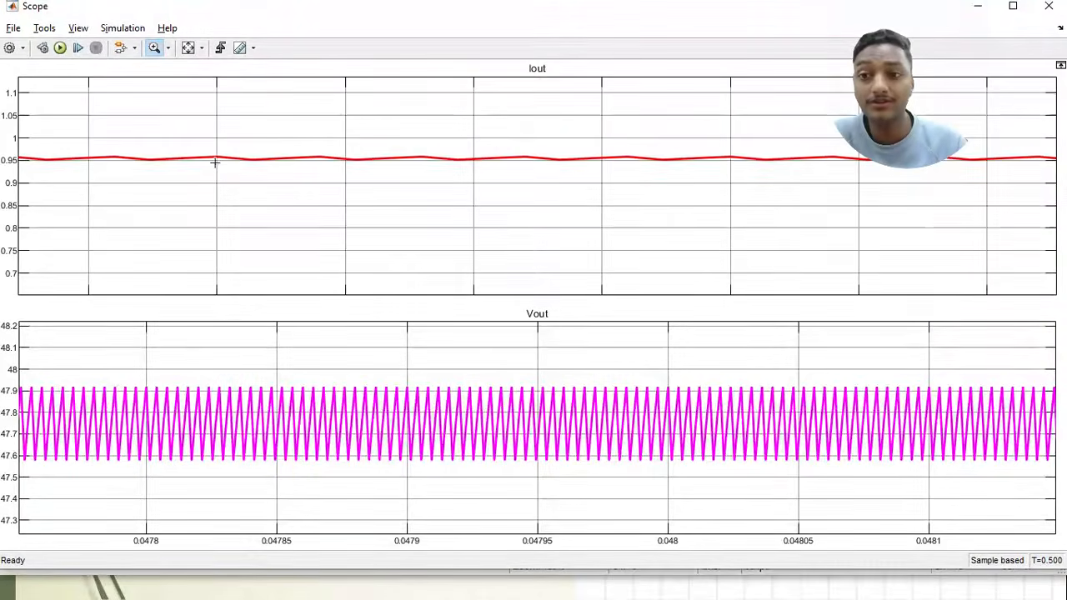
pyautogui.moveTo(191, 136); pyautogui.dragTo(286, 198)
pyautogui.click(188, 48)
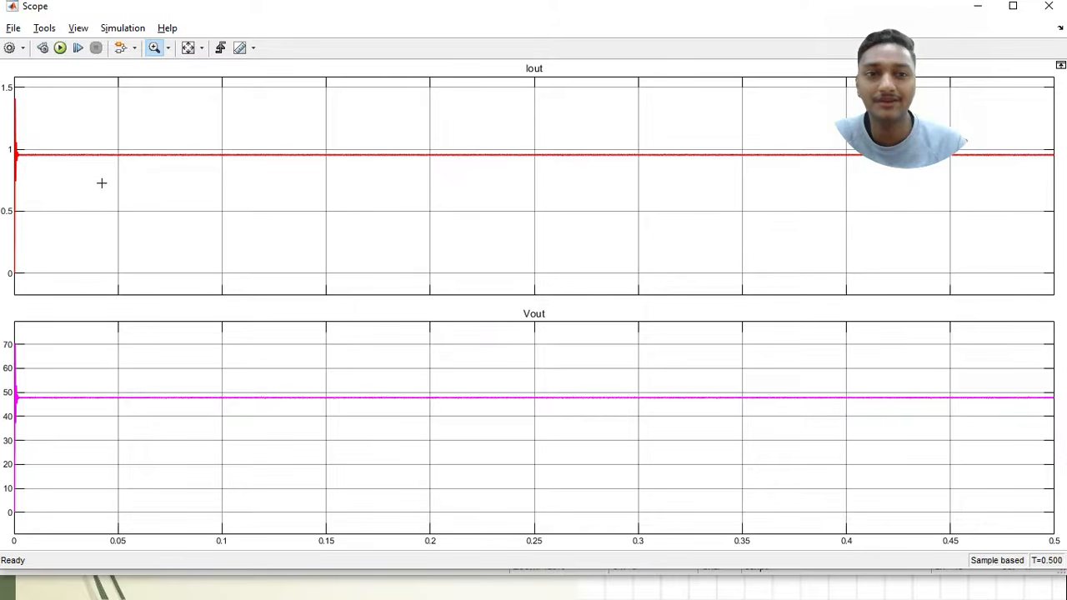
# Magnify a few switching periods of Iout to inspect the current ripple, and fit the Scope axes to the data again
pyautogui.click(146, 166)
pyautogui.click(219, 171)
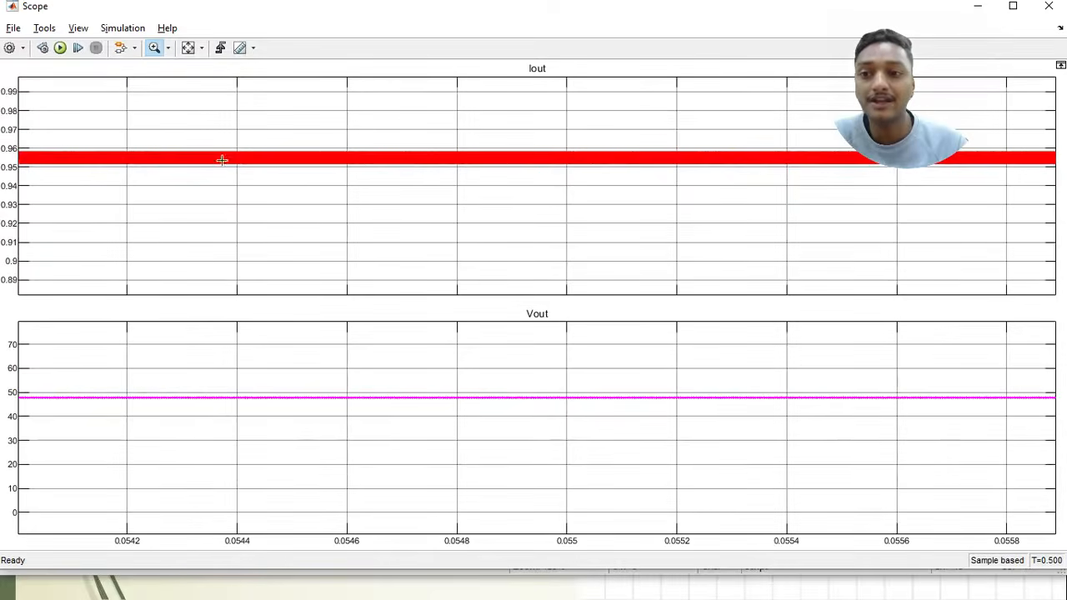
pyautogui.click(281, 213)
pyautogui.moveTo(221, 117); pyautogui.dragTo(569, 231)
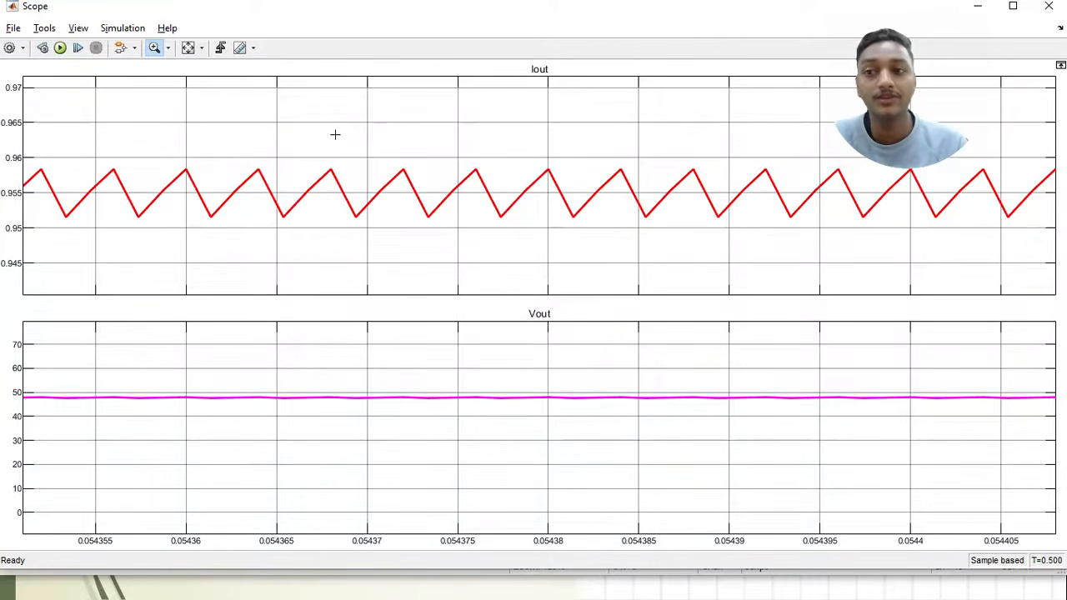
pyautogui.moveTo(328, 125); pyautogui.dragTo(631, 271)
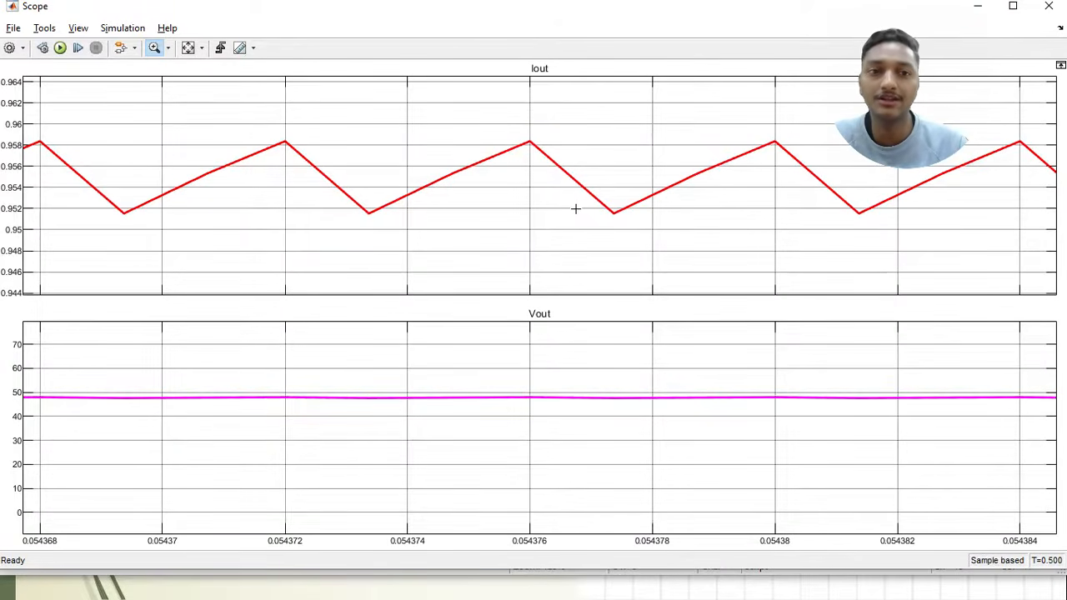
pyautogui.click(189, 48)
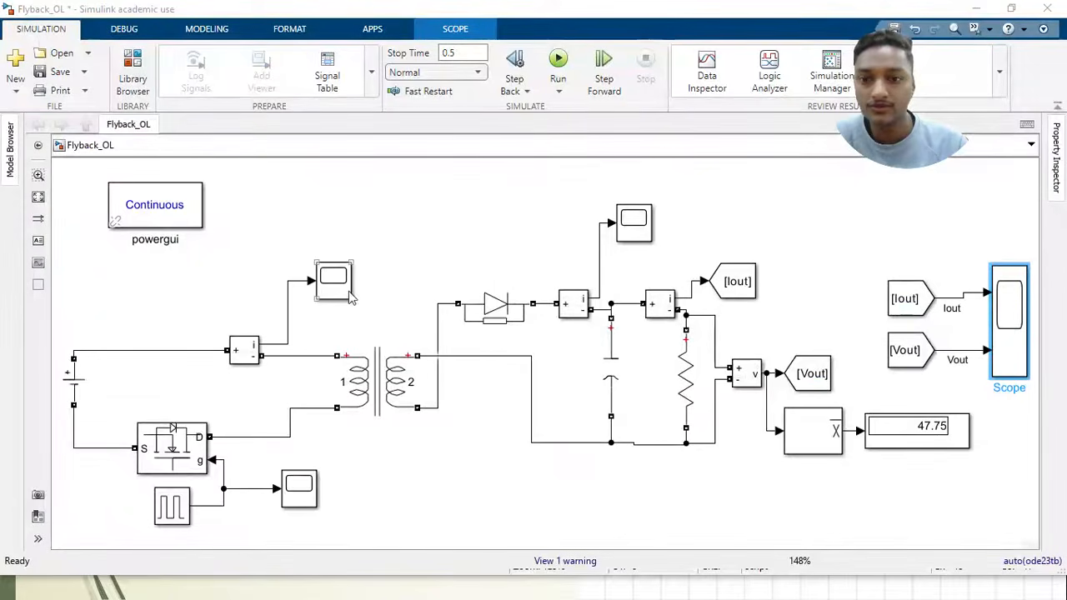
# Bring up the primary current waveform in Scope2 and fit its axes to the data
pyautogui.click(335, 285)
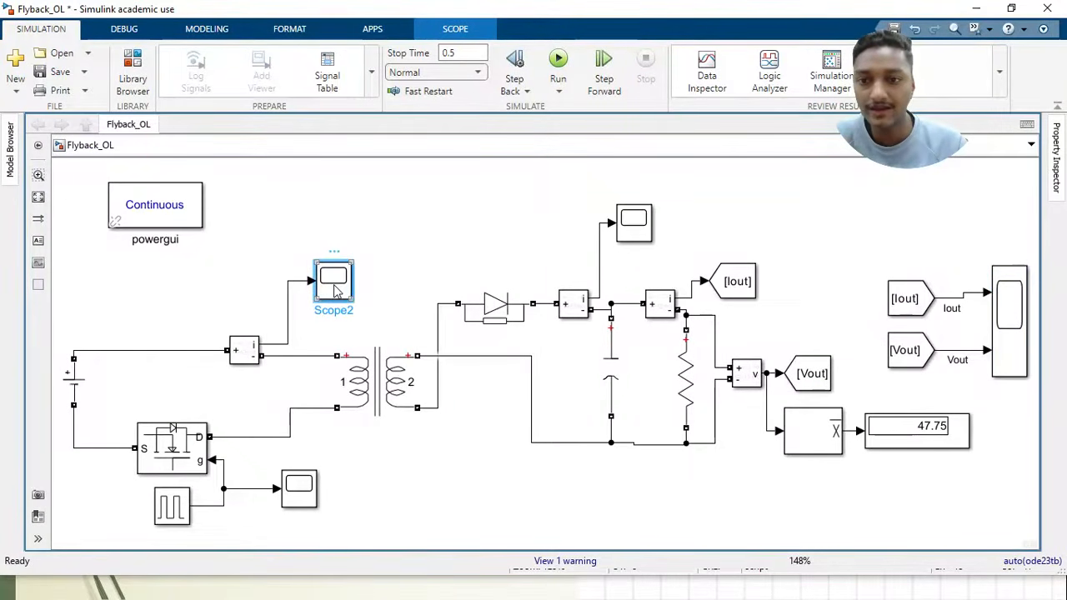
pyautogui.doubleClick(334, 284)
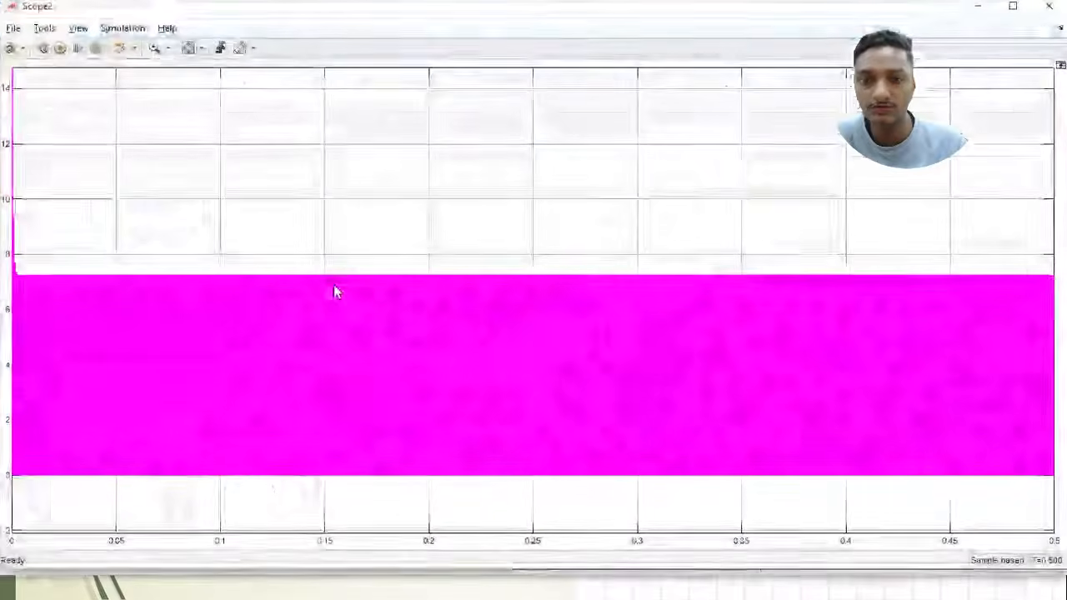
pyautogui.click(188, 47)
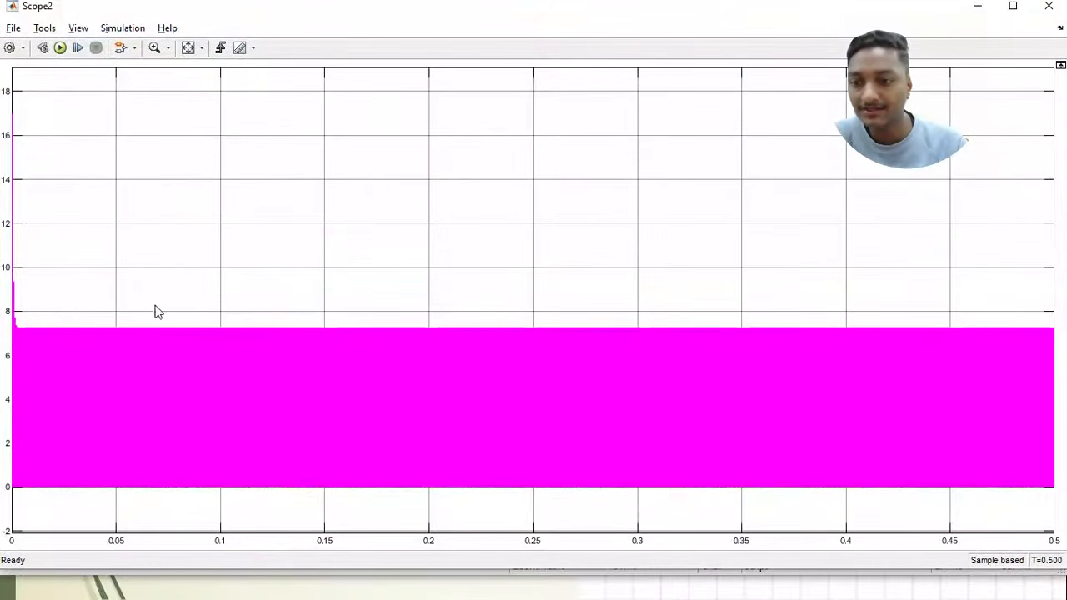
# Magnify the primary current in Scope2 down to a few switching periods to inspect its shape, and close the scope
pyautogui.click(154, 47)
pyautogui.moveTo(107, 298); pyautogui.dragTo(209, 504)
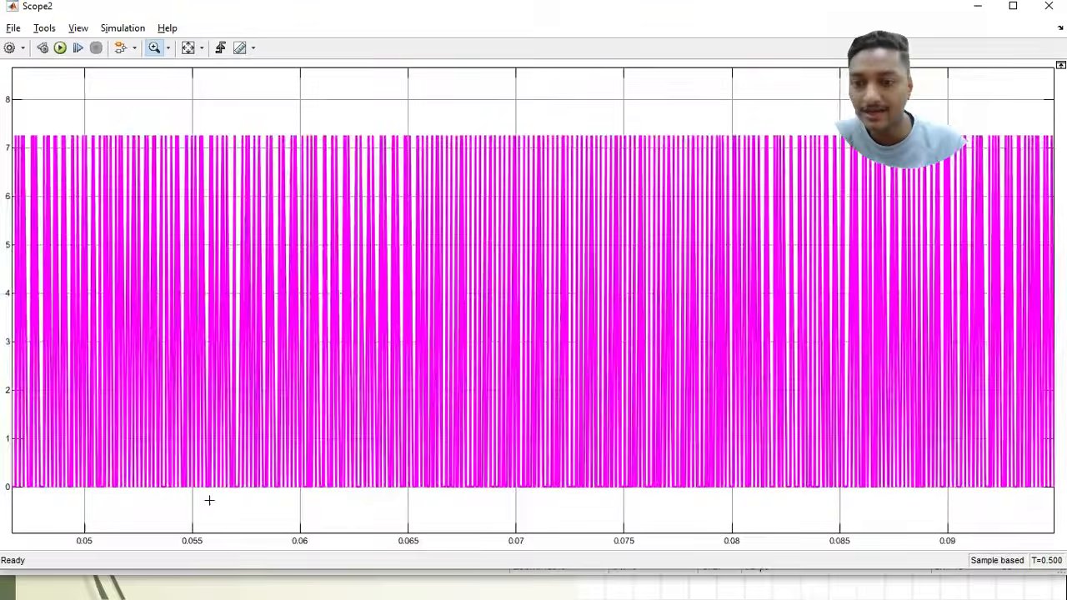
pyautogui.moveTo(158, 111); pyautogui.dragTo(252, 533)
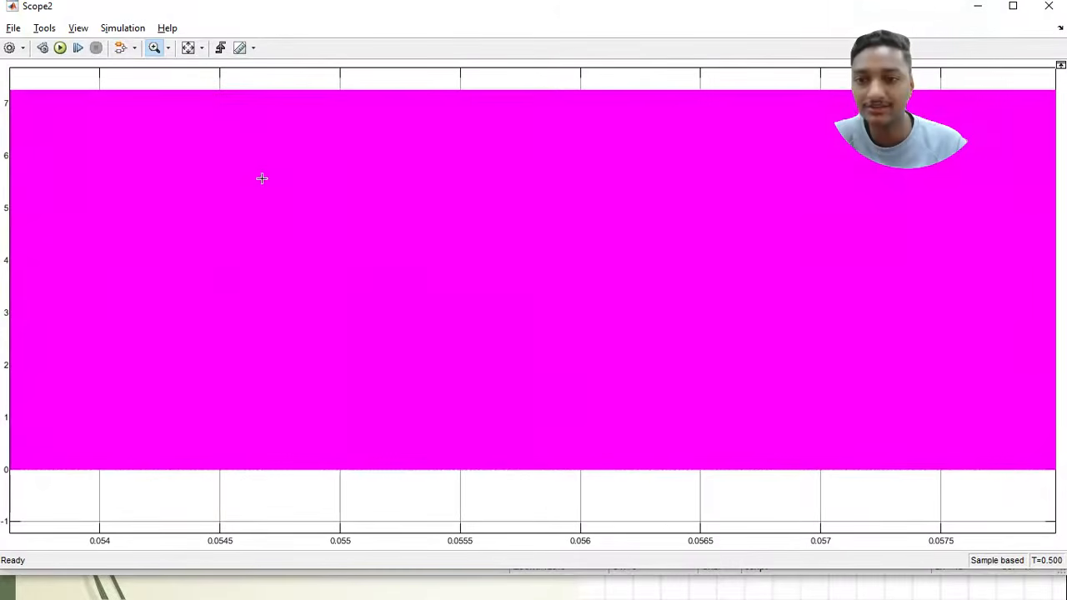
pyautogui.moveTo(200, 81); pyautogui.dragTo(337, 503)
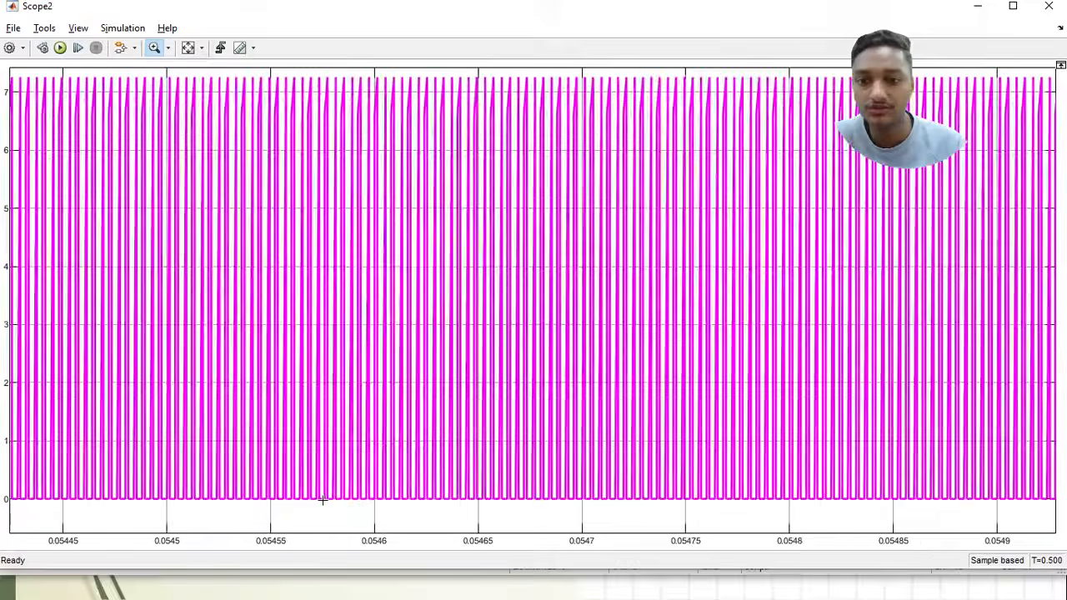
pyautogui.scroll(-1, 322, 305)
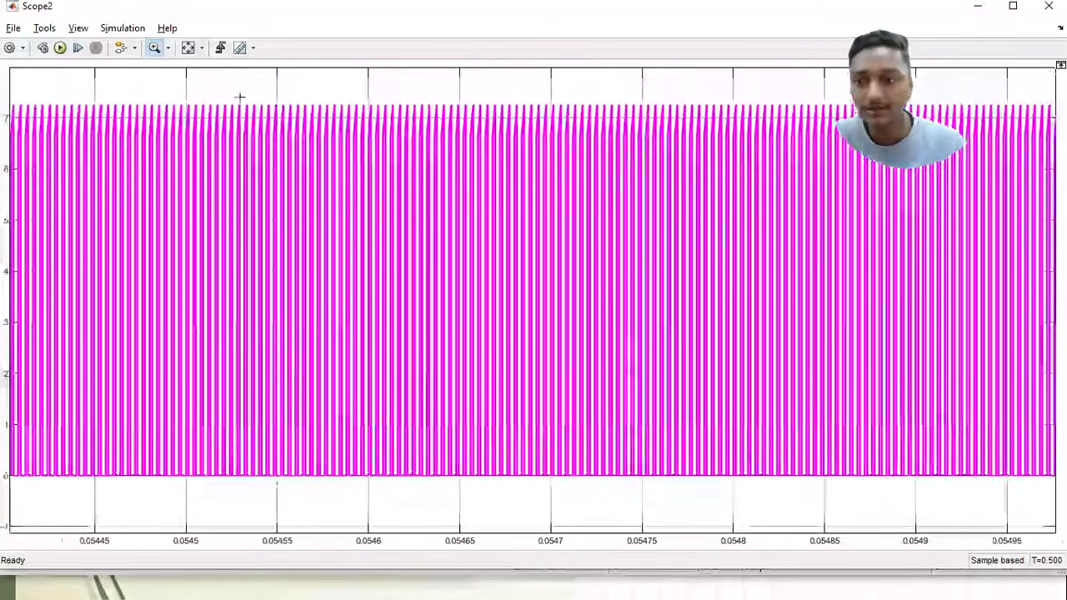
pyautogui.moveTo(285, 353); pyautogui.dragTo(366, 580)
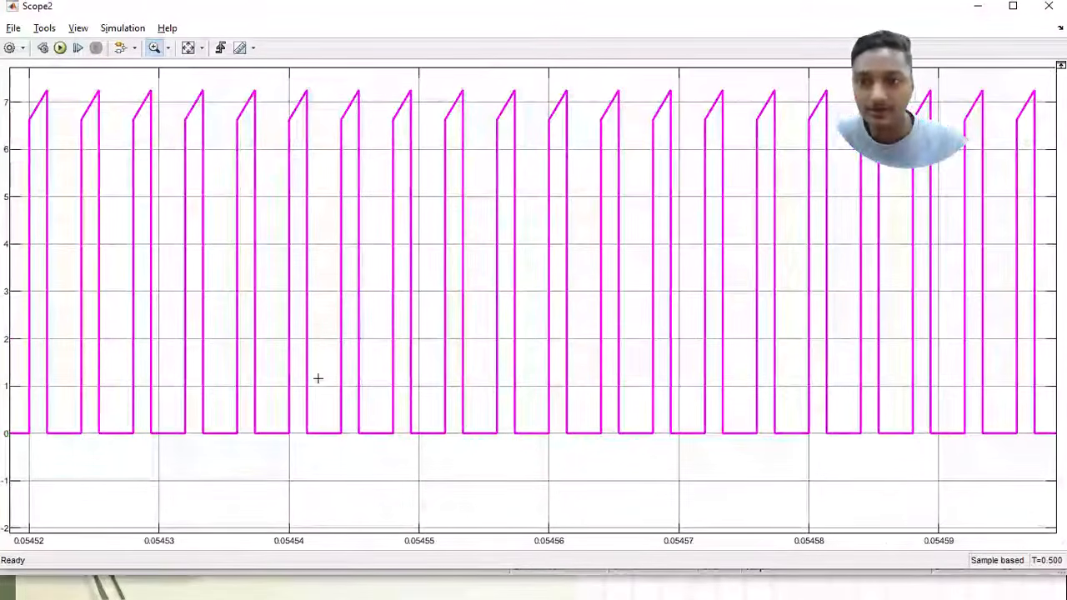
pyautogui.moveTo(177, 72); pyautogui.dragTo(580, 470)
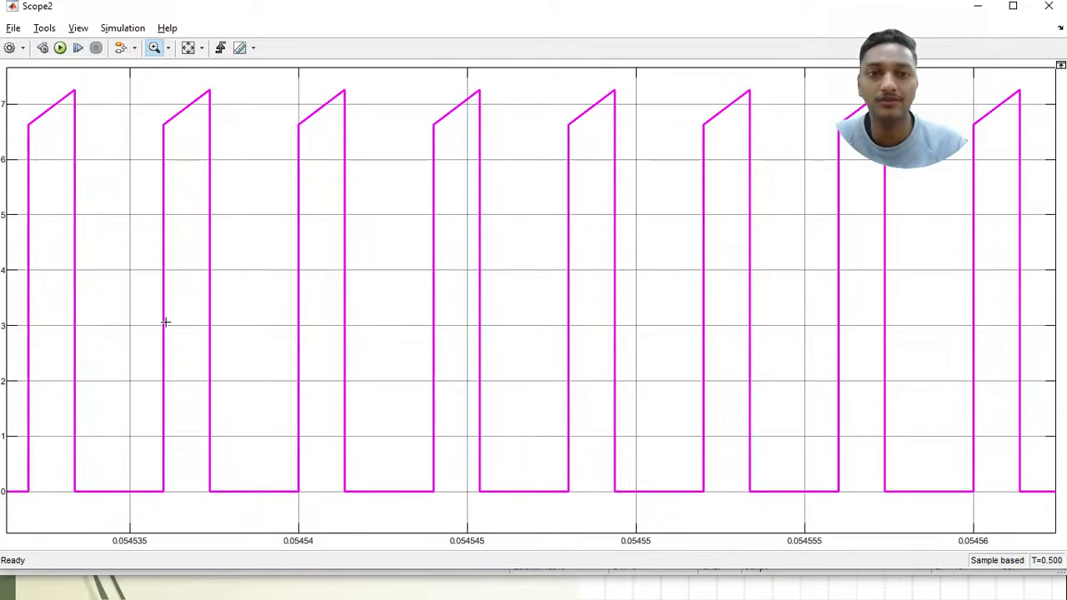
pyautogui.click(1048, 6)
pyautogui.click(523, 222)
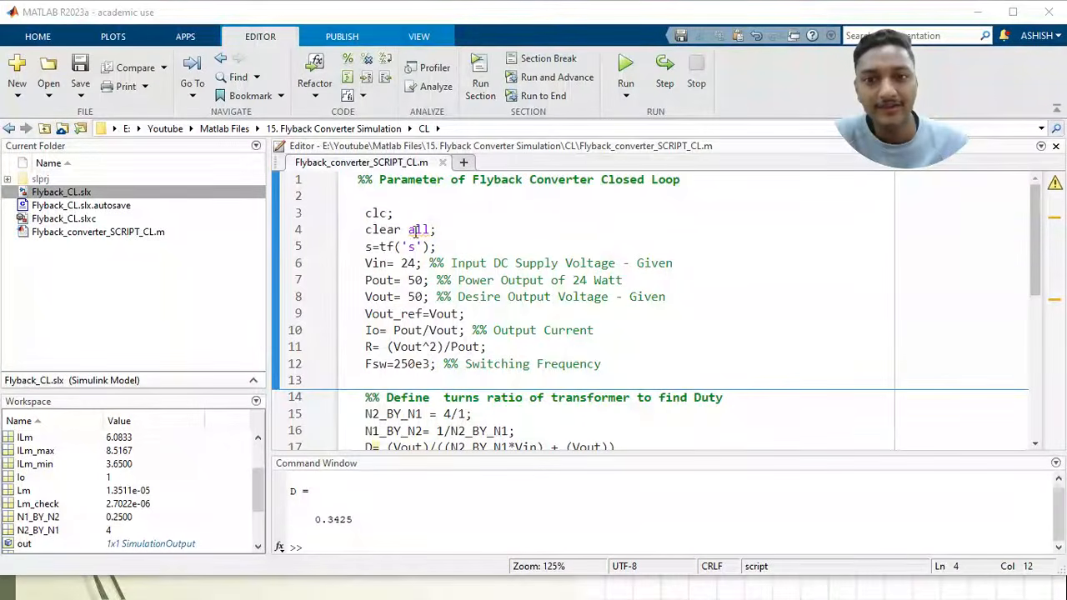
# Review the closed-loop script Flyback_converter_SCRIPT_CL.m, from the input parameters and Vout_ref through duty, capacitor and magnetizing inductance calculations
pyautogui.click(418, 263)
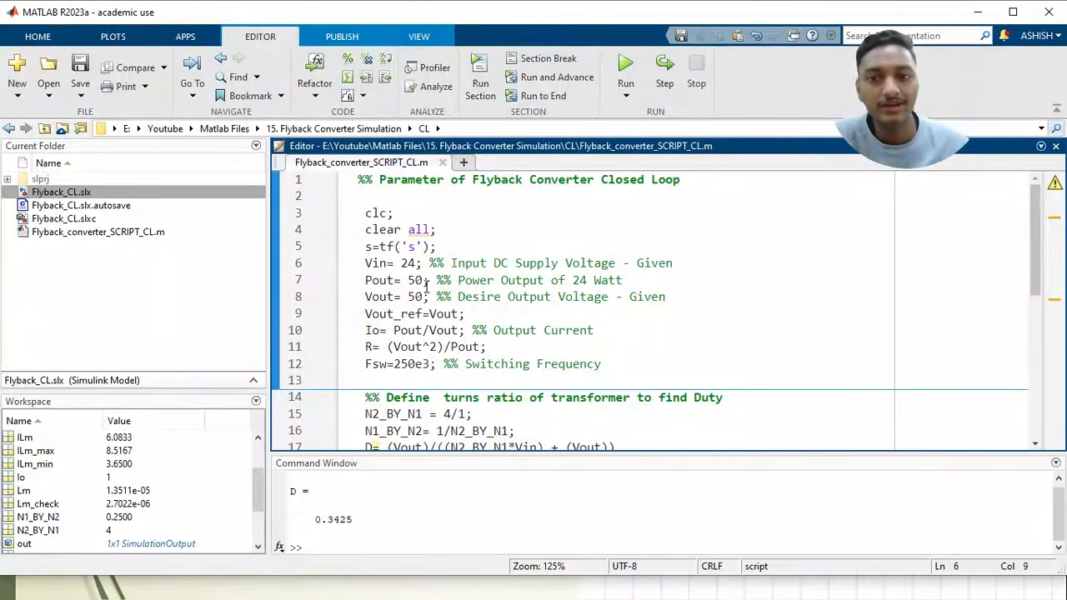
pyautogui.scroll(-1, 427, 286)
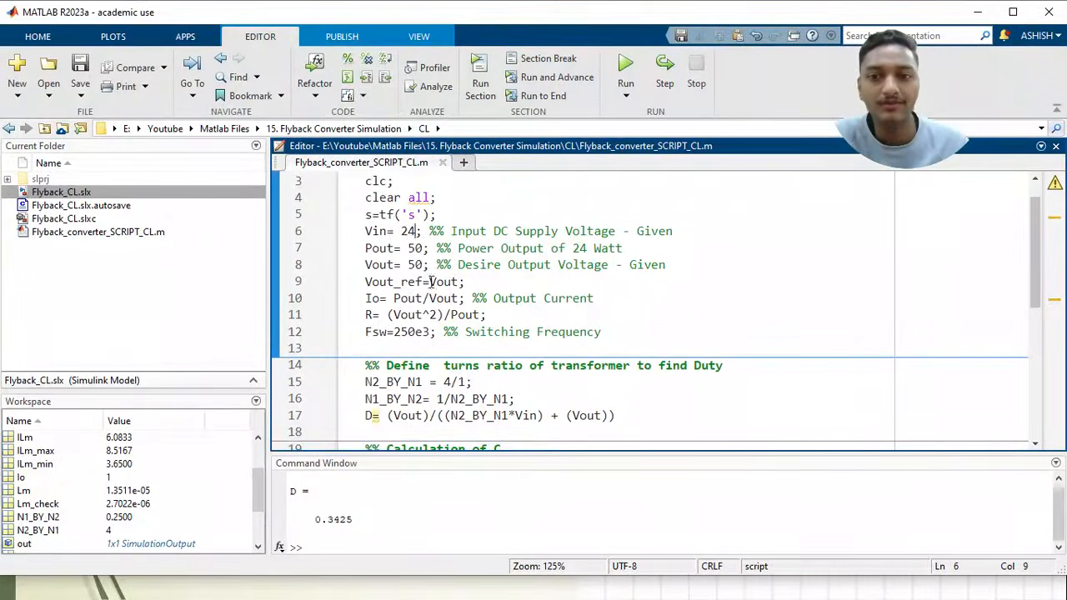
pyautogui.scroll(-1, 430, 282)
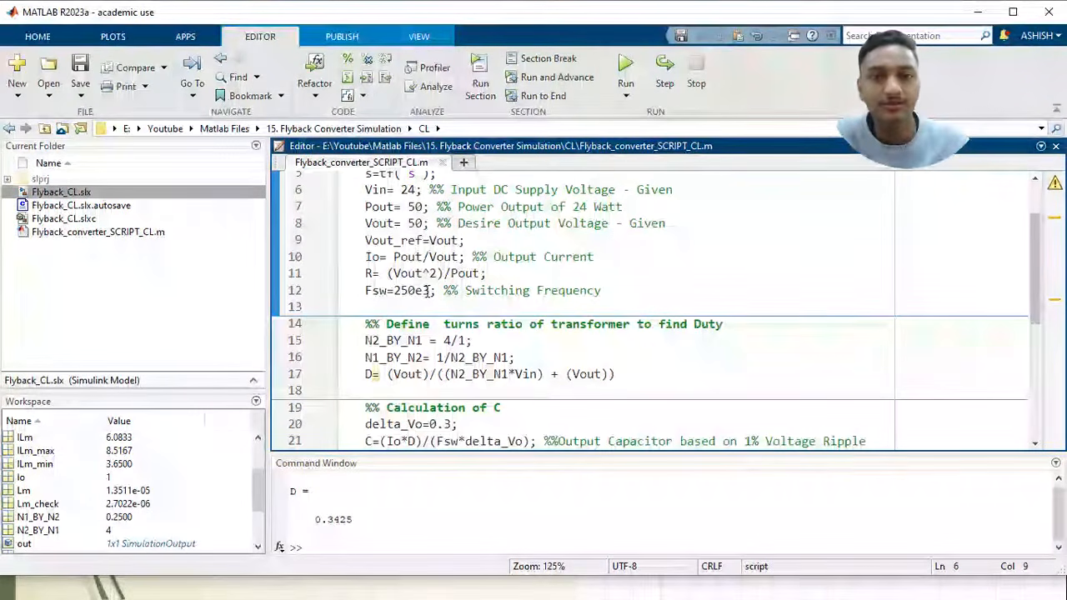
pyautogui.scroll(-1, 447, 336)
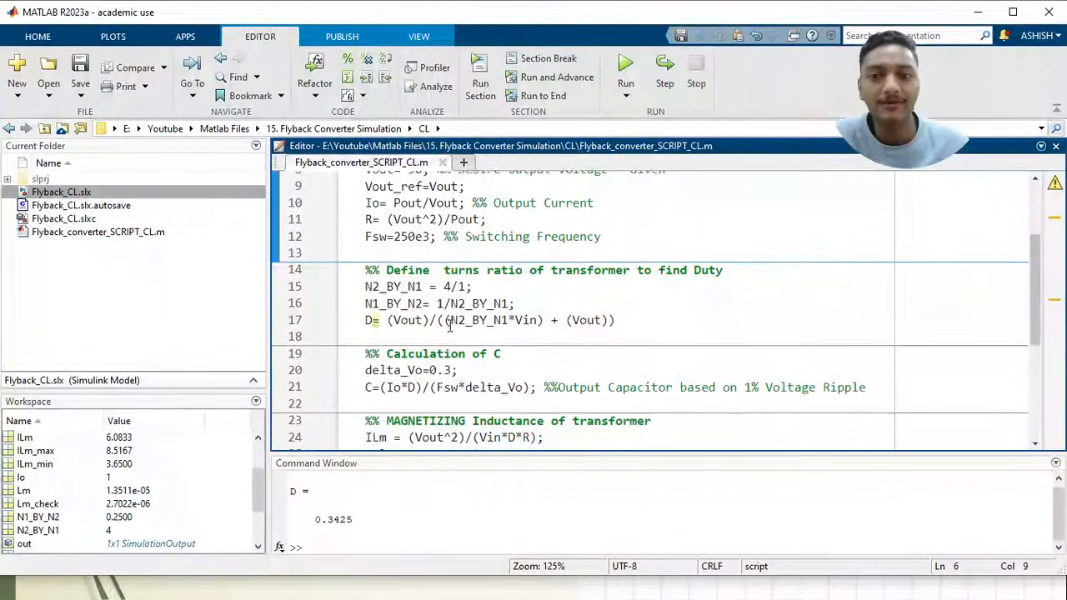
pyautogui.click(492, 279)
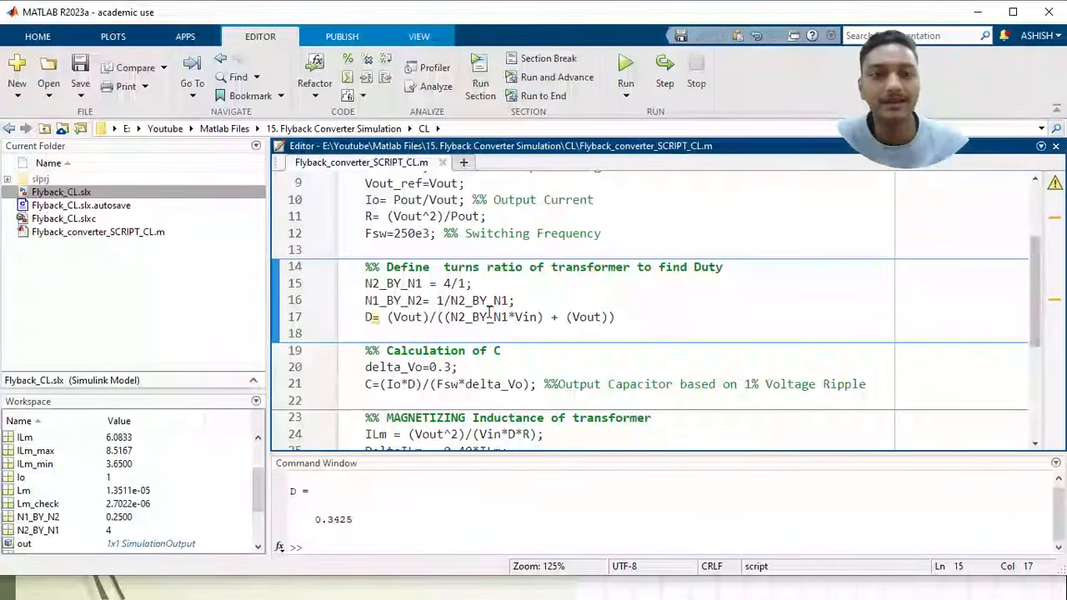
pyautogui.scroll(-1, 489, 306)
pyautogui.scroll(-3, 430, 320)
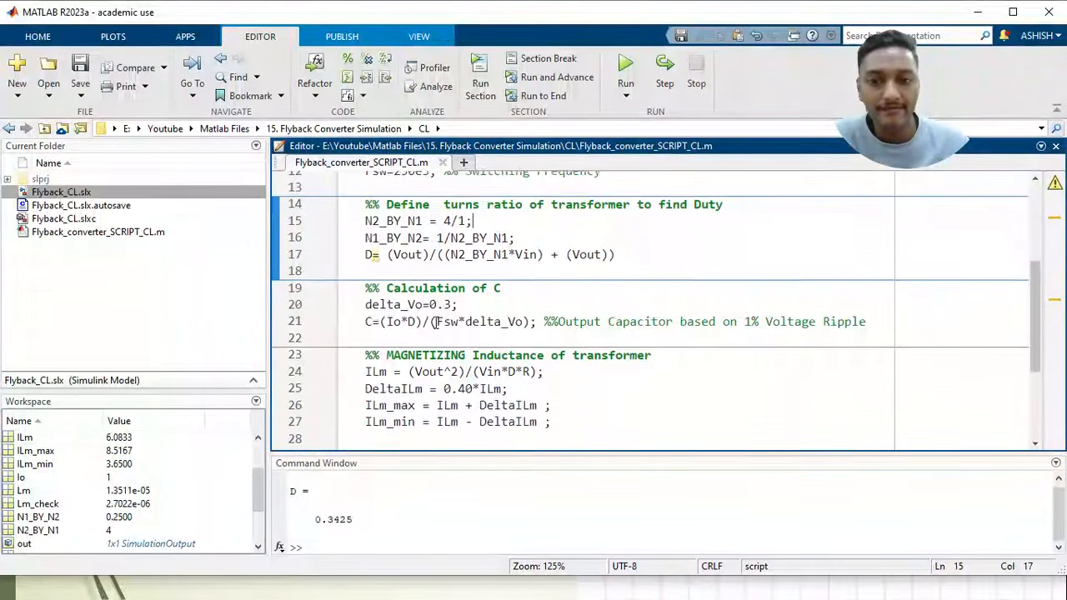
pyautogui.scroll(-1, 435, 364)
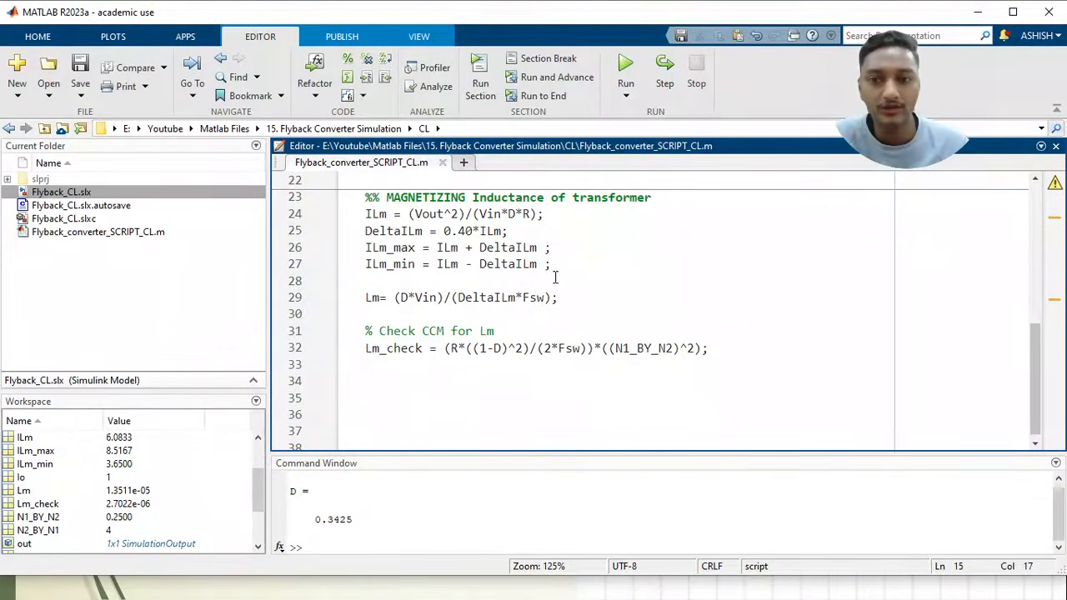
pyautogui.scroll(4, 511, 288)
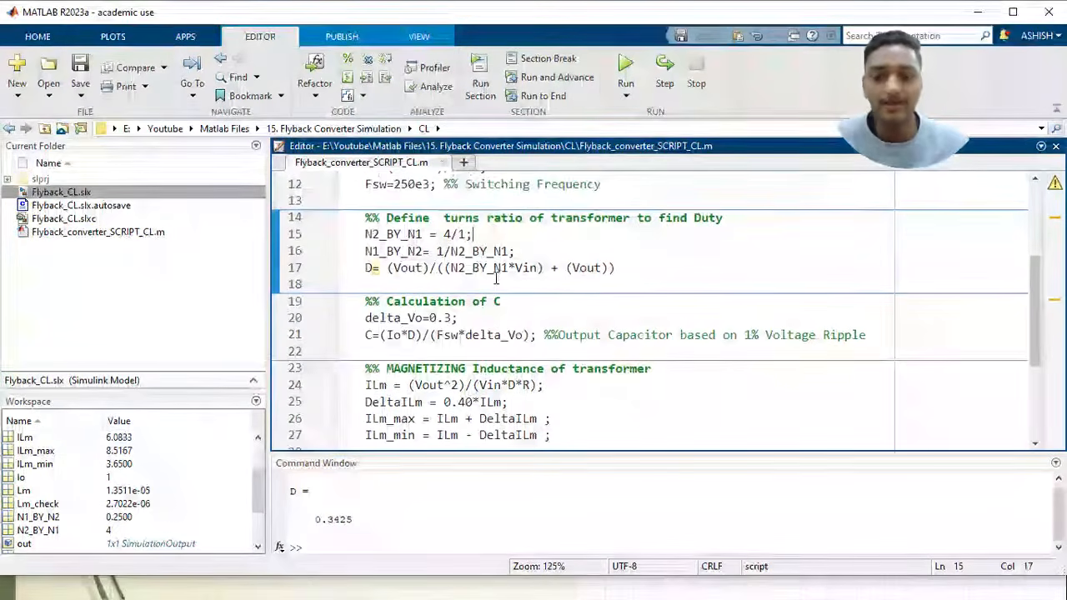
# Switch to the Flyback_CL Simulink model and examine its power stage, the MOSFET's PWM gate source and the Voltage Mode Control area
pyautogui.hotkey('alt', 'Tab')
pyautogui.hotkey('alt', 'Tab')
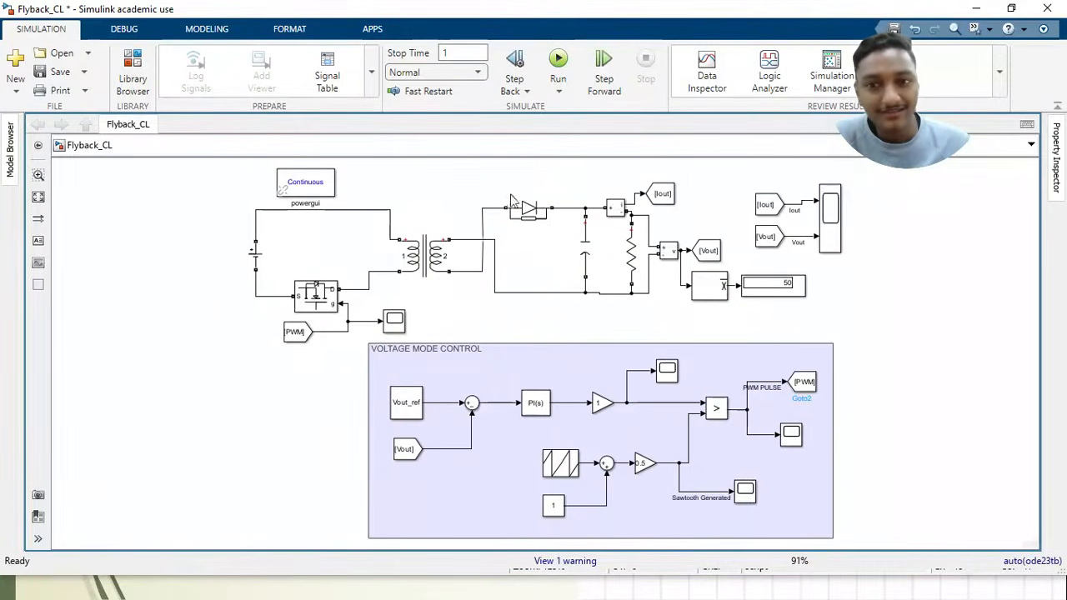
pyautogui.moveTo(179, 158); pyautogui.dragTo(885, 343)
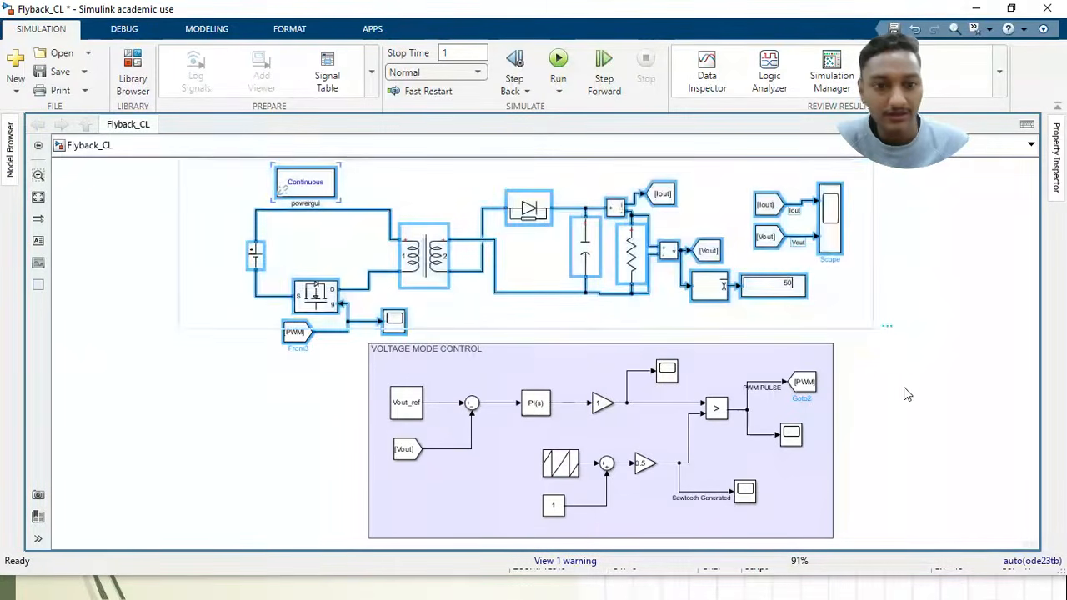
pyautogui.click(905, 393)
pyautogui.click(292, 335)
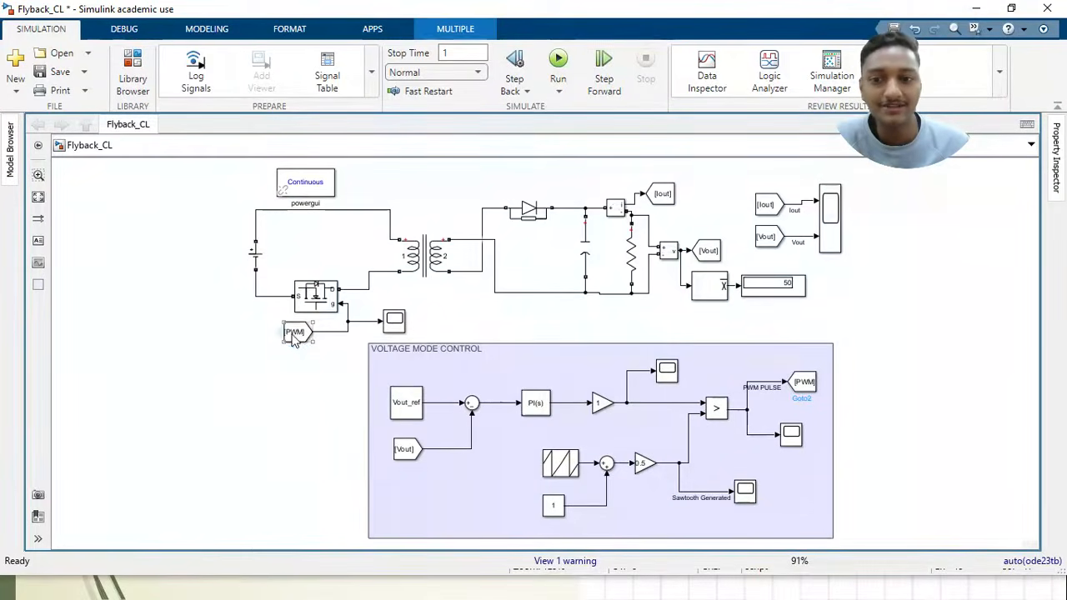
pyautogui.click(360, 406)
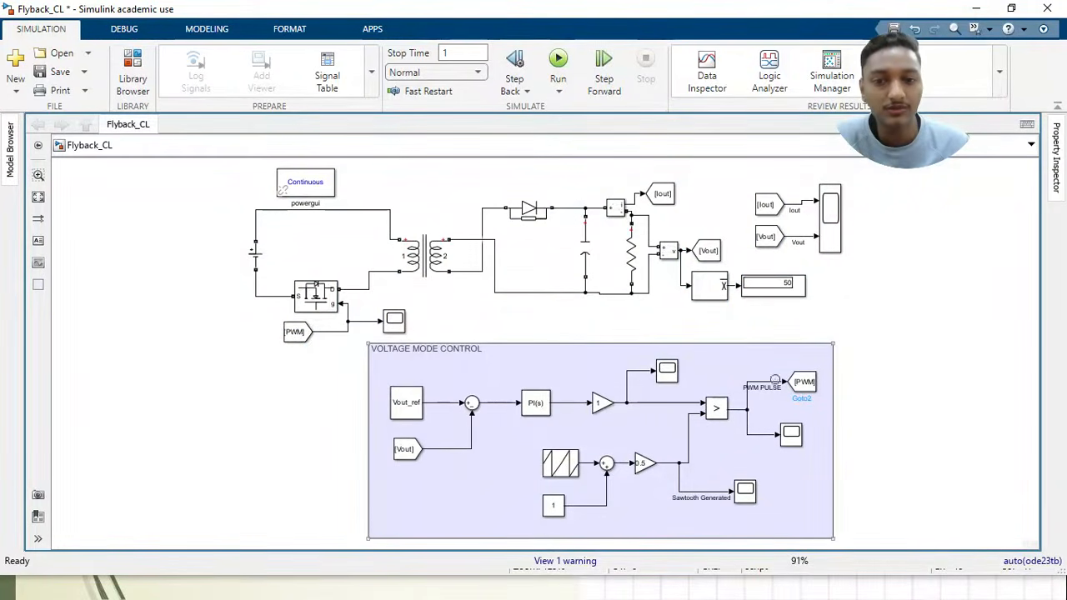
pyautogui.click(785, 383)
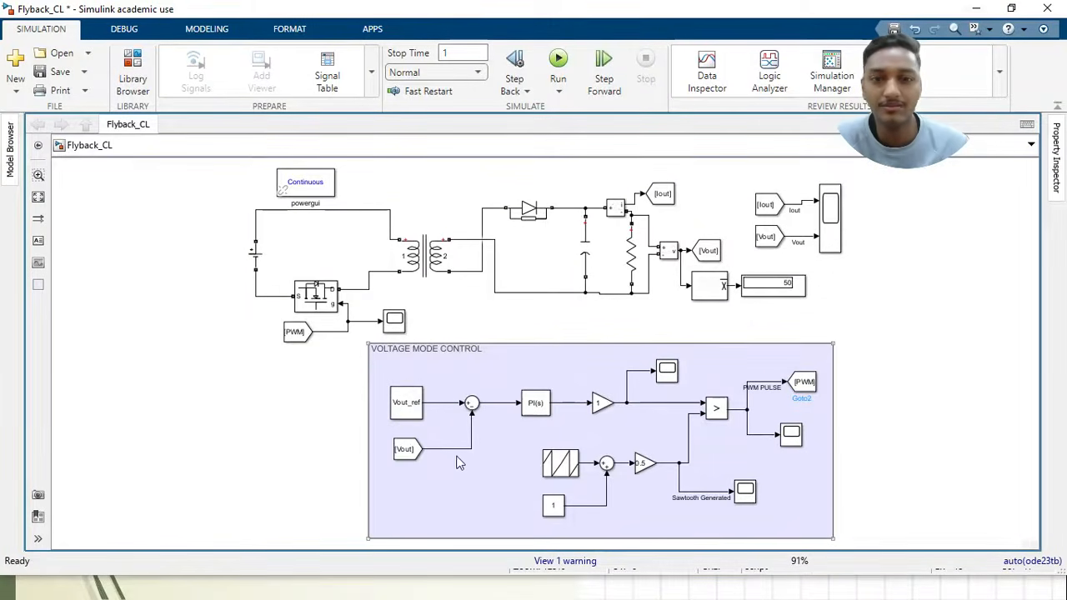
# Check the Vout_ref constant's parameters without changing them, and trace the sawtooth generation blocks through to the PWM Goto tag
pyautogui.doubleClick(415, 406)
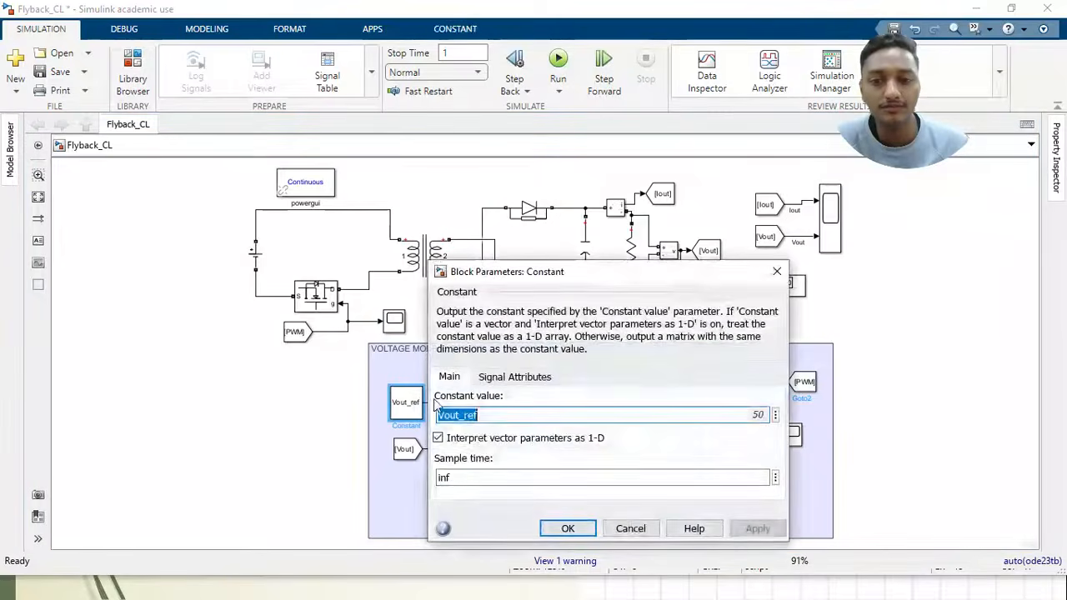
pyautogui.click(777, 272)
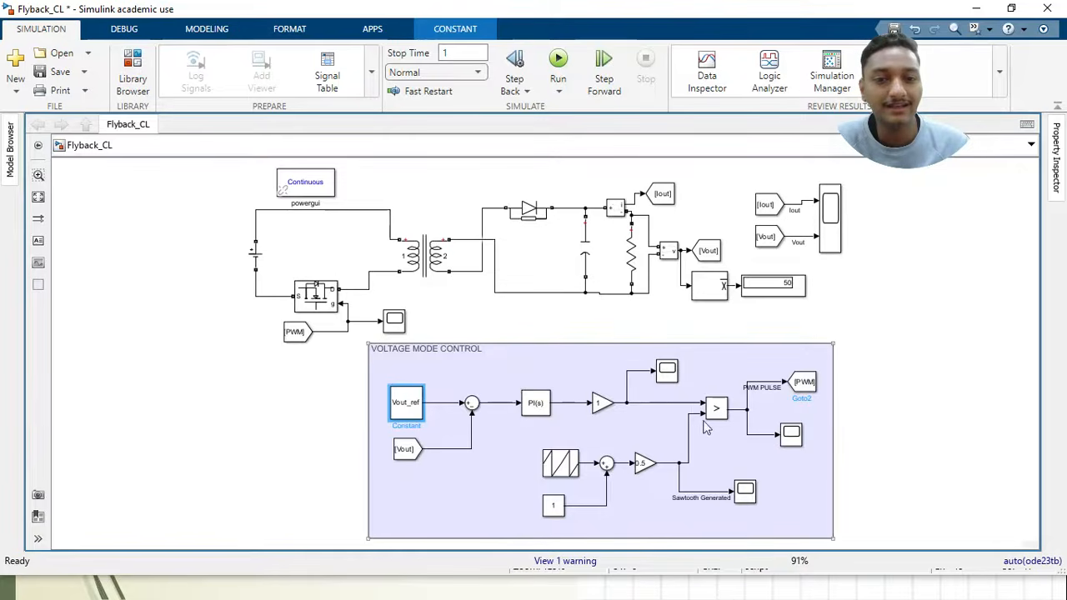
pyautogui.moveTo(520, 431); pyautogui.dragTo(672, 525)
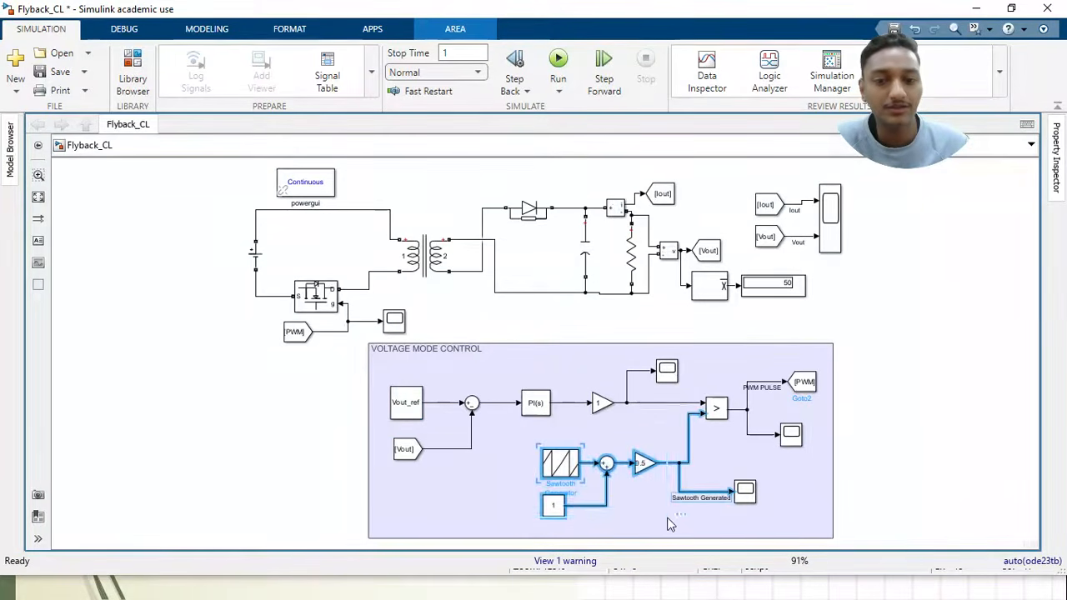
pyautogui.click(746, 456)
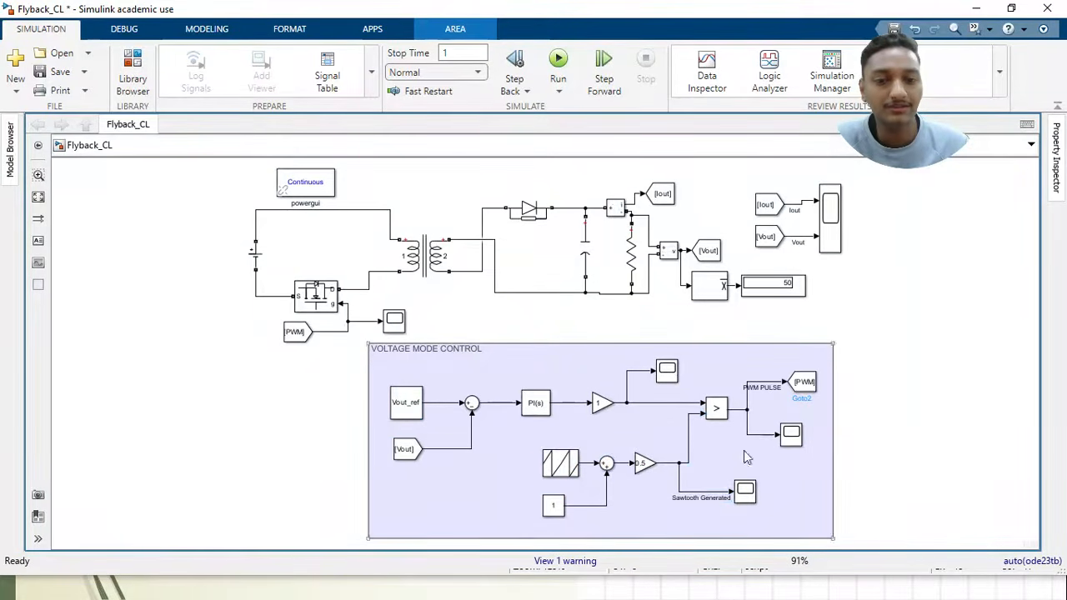
pyautogui.click(810, 383)
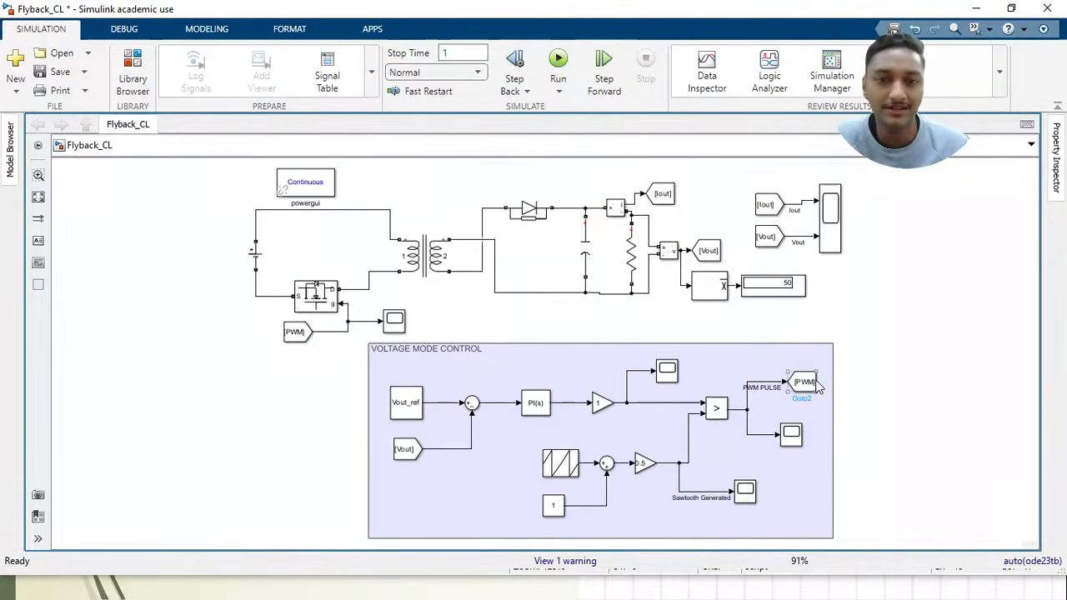
# Review the PID Controller's PI settings, including its proportional and integral gains, and accept them as they are
pyautogui.click(534, 406)
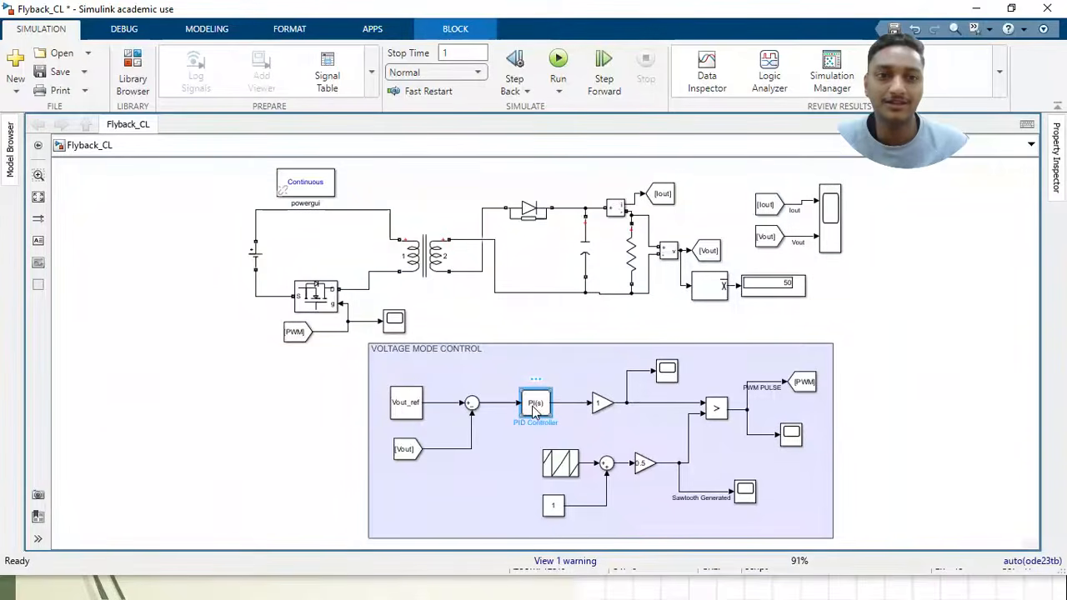
pyautogui.doubleClick(534, 406)
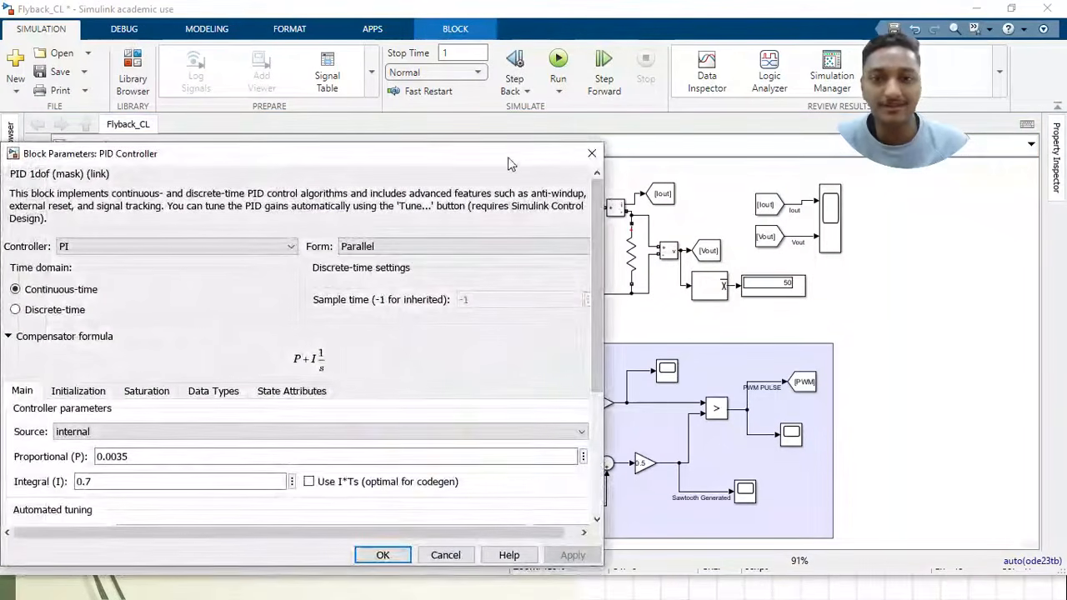
pyautogui.moveTo(510, 162); pyautogui.dragTo(572, 68)
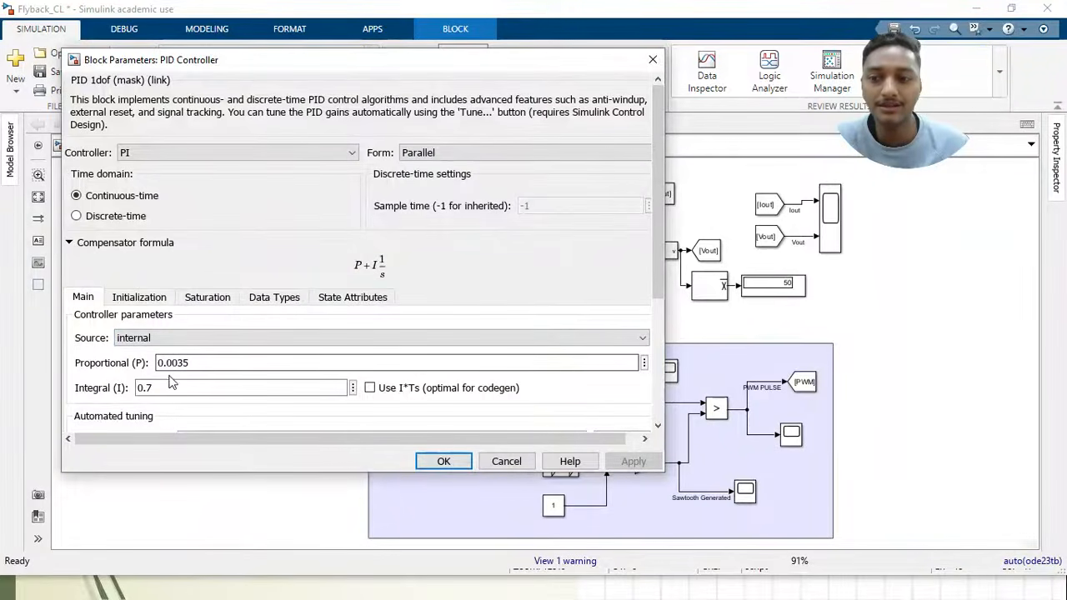
pyautogui.click(442, 461)
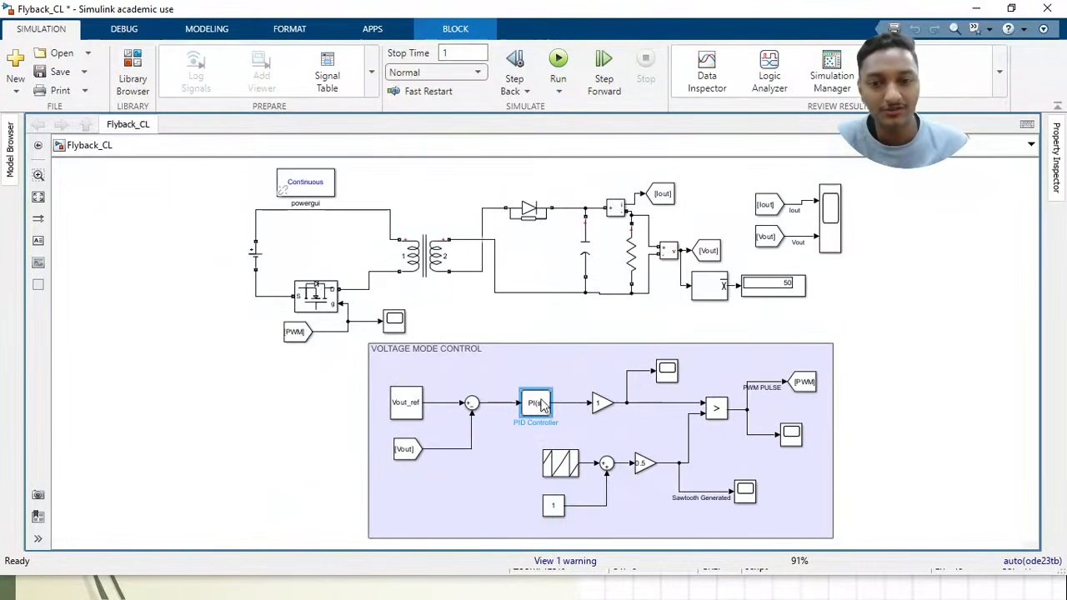
# Run the closed-loop flyback simulation and watch the average output voltage on the Display block
pyautogui.click(635, 349)
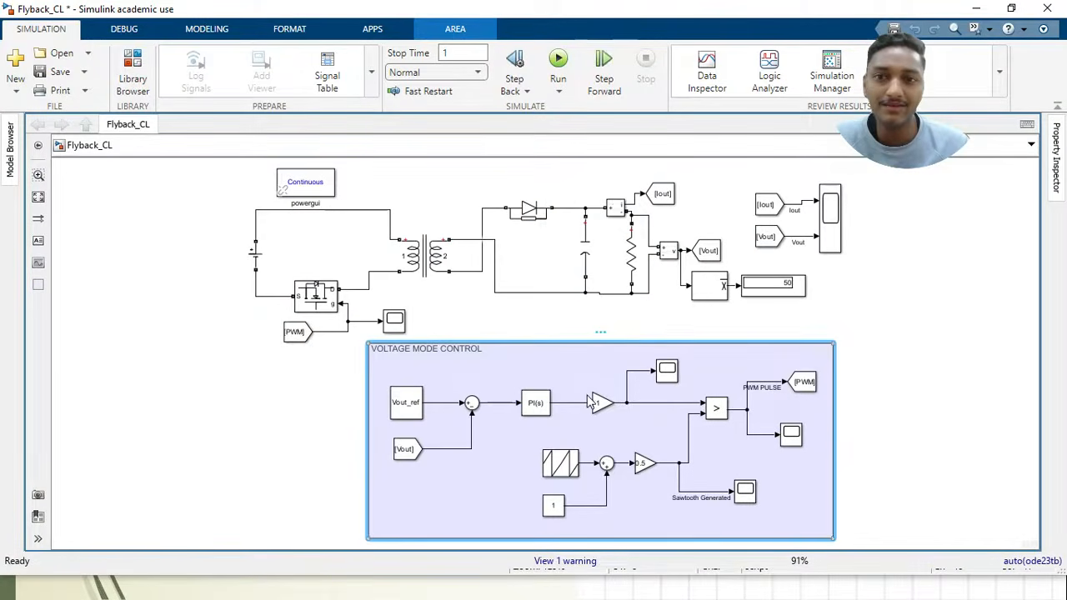
pyautogui.click(557, 60)
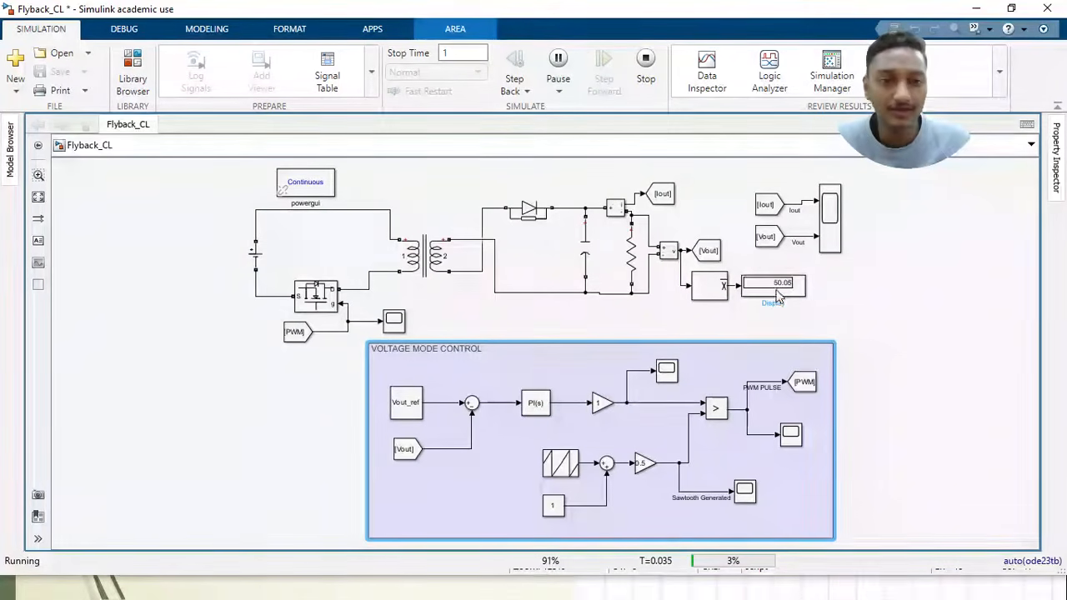
pyautogui.click(900, 288)
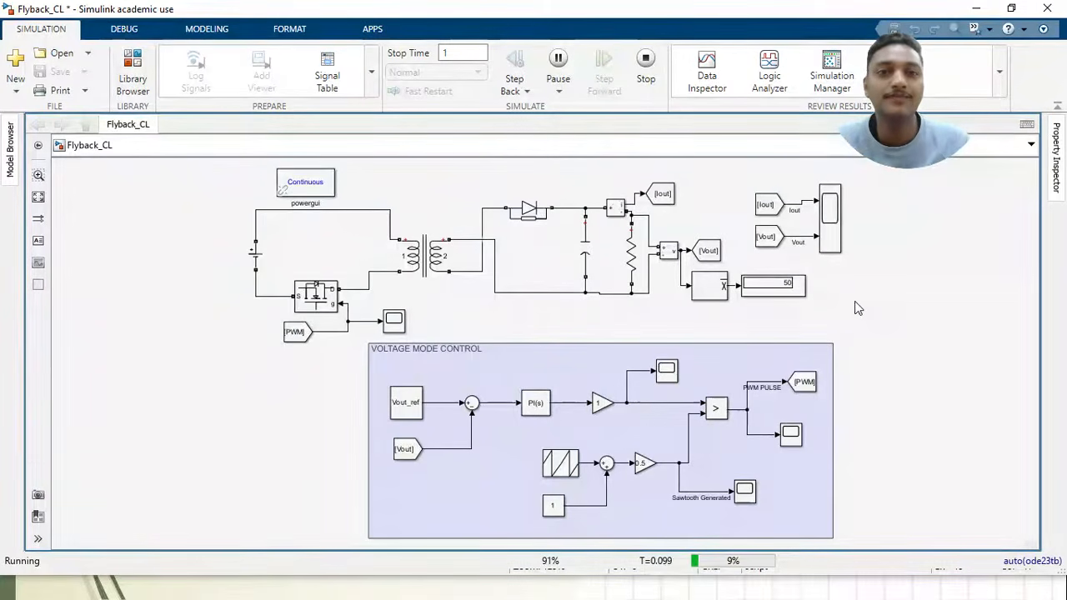
# Stop the closed-loop simulation and show the full Iout and Vout waveforms scaled to fit in the output Scope
pyautogui.click(647, 63)
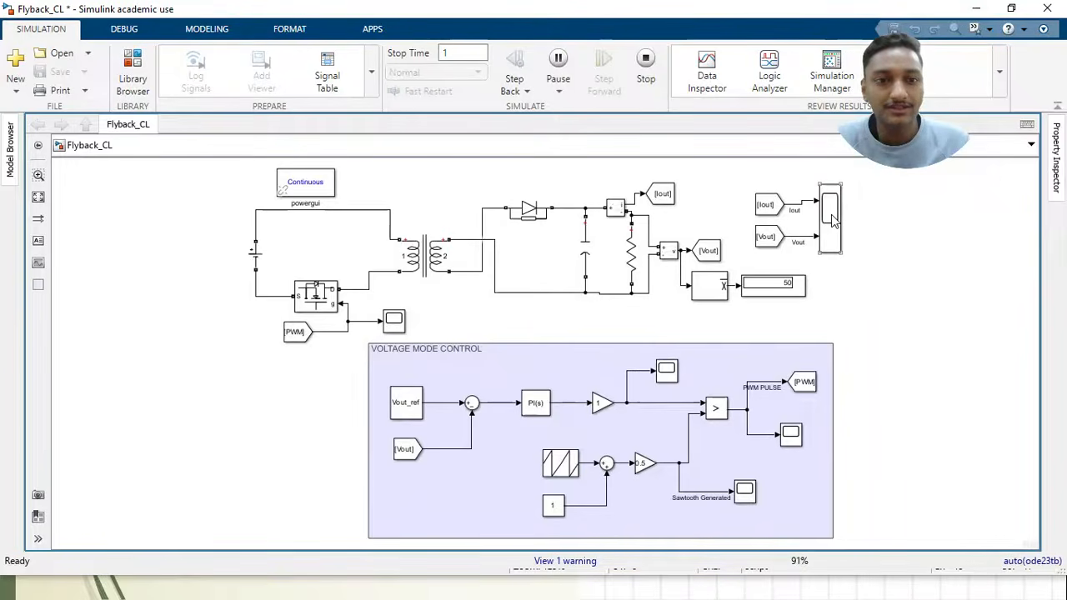
pyautogui.doubleClick(833, 218)
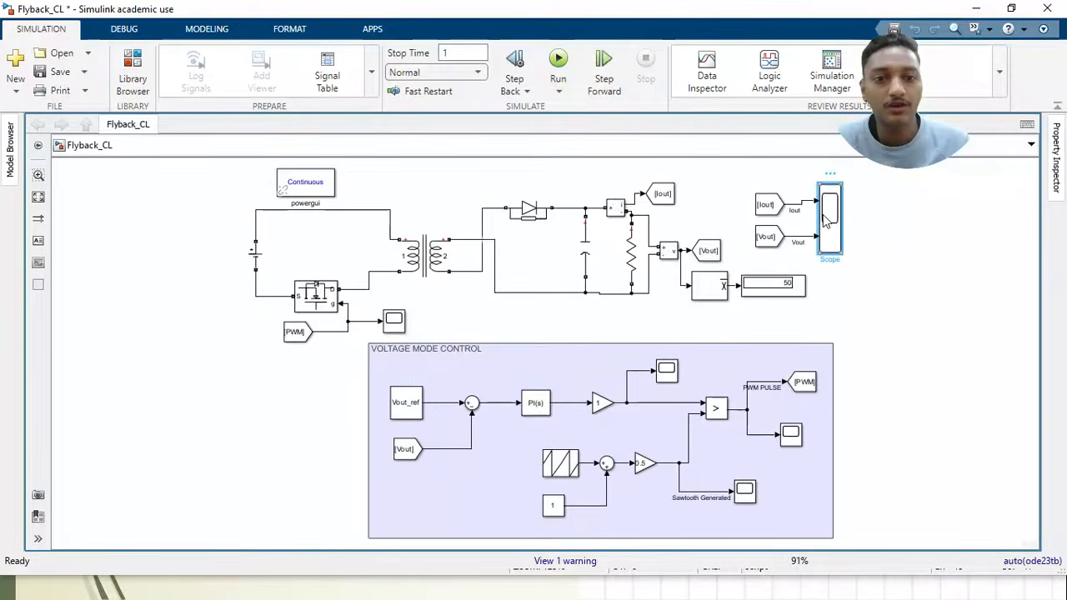
pyautogui.click(188, 48)
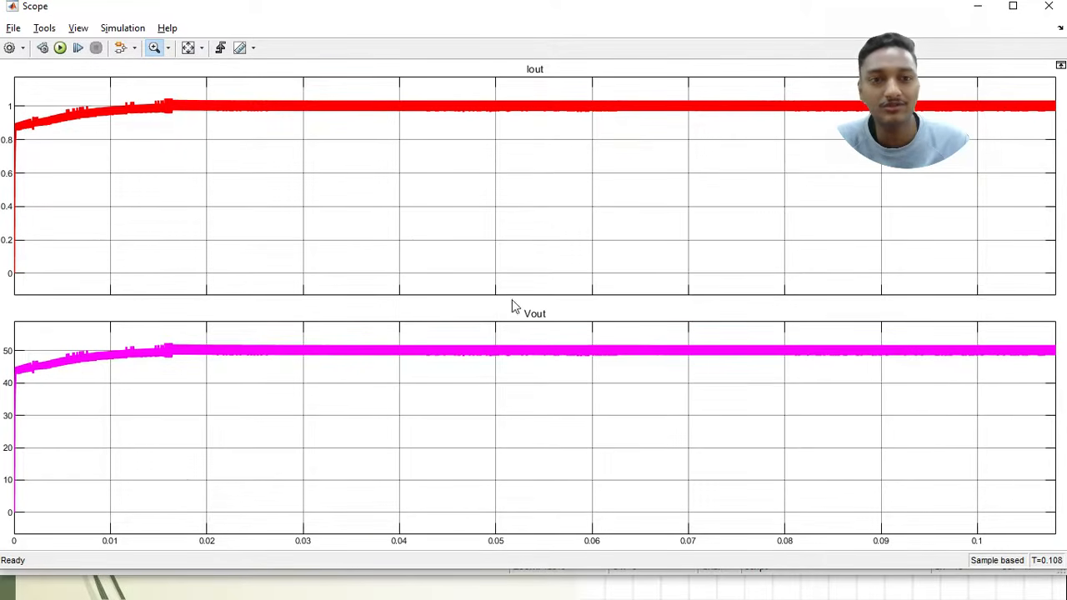
# Zoom in on the steady-state Iout waveform until its individual switching-ripple cycles can be examined
pyautogui.moveTo(380, 97); pyautogui.dragTo(439, 164)
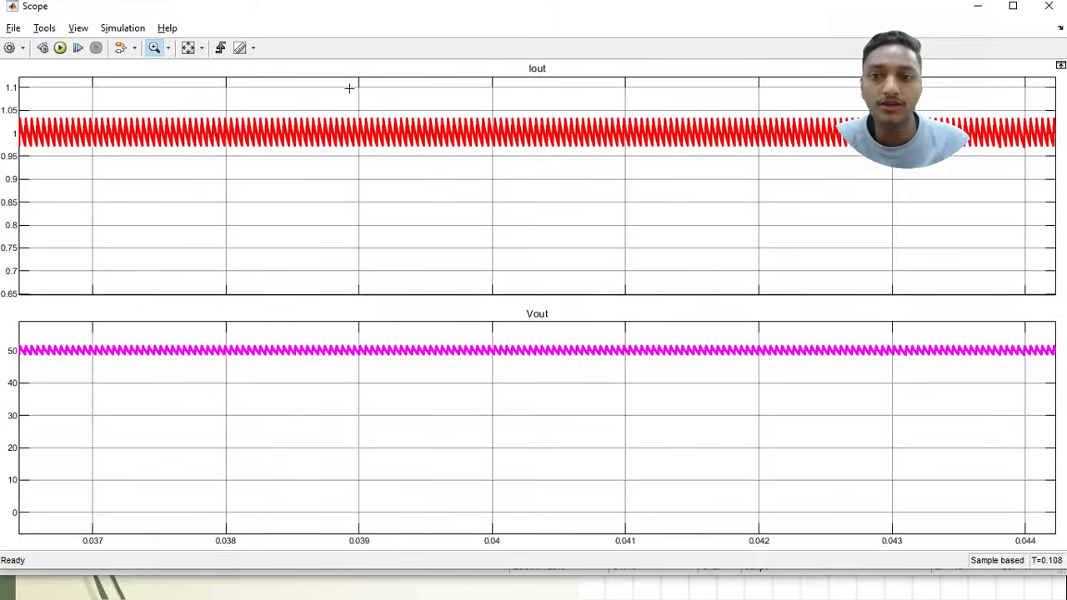
pyautogui.moveTo(347, 88); pyautogui.dragTo(539, 220)
pyautogui.moveTo(290, 107); pyautogui.dragTo(811, 208)
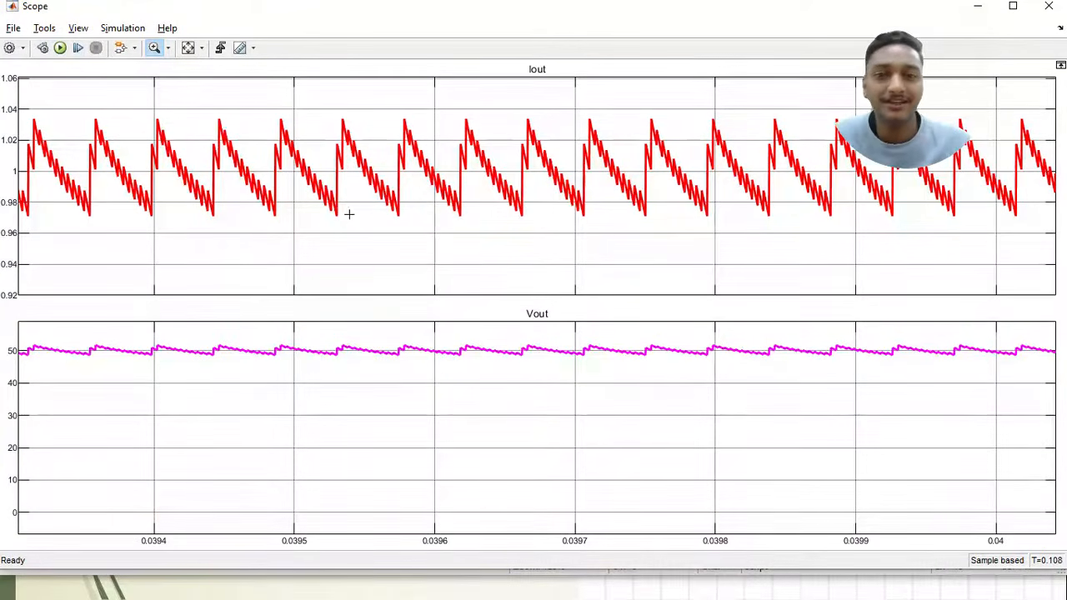
# Restore the full Scope view and magnify the steady-state Vout trace to examine its switching ripple
pyautogui.click(188, 48)
pyautogui.moveTo(233, 325); pyautogui.dragTo(356, 393)
pyautogui.moveTo(286, 353); pyautogui.dragTo(505, 497)
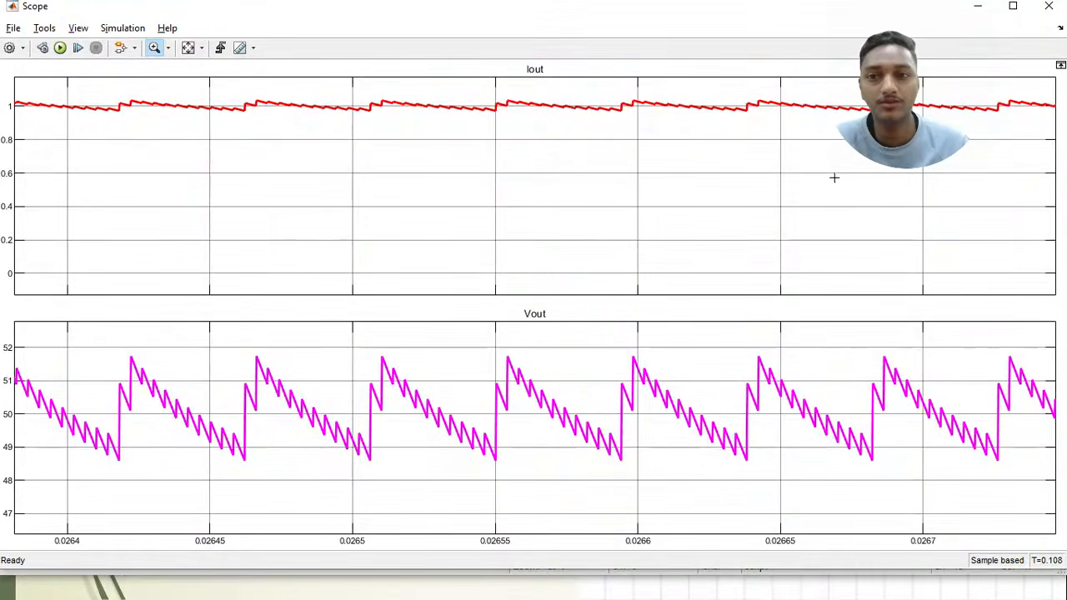
# Return to the full waveforms, examine a further steady-state section of Iout between about 0.044 and 0.051 s, and close the Scope
pyautogui.click(189, 48)
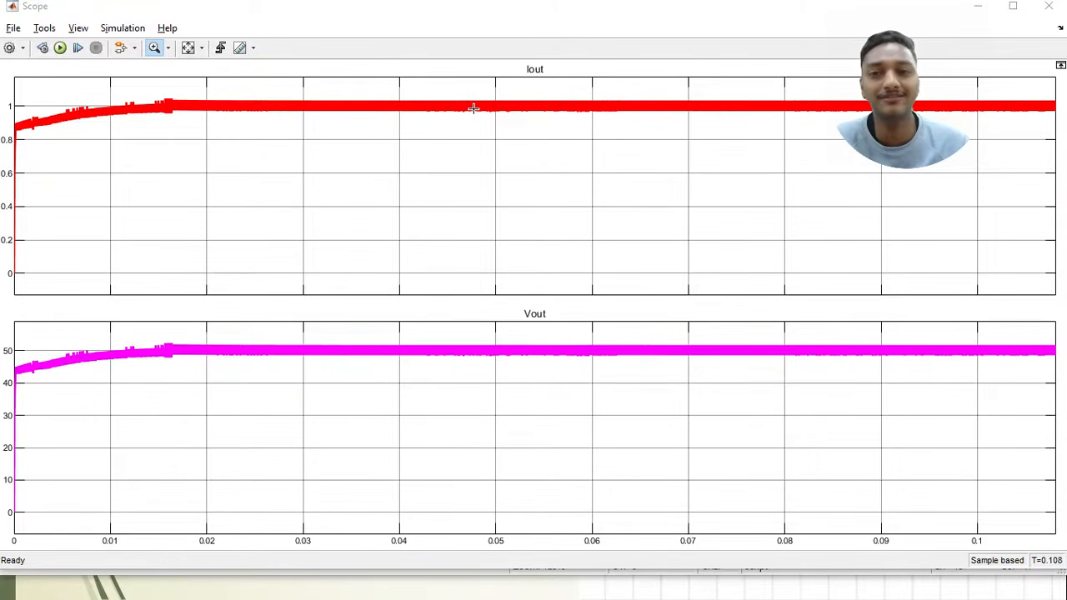
pyautogui.moveTo(435, 83); pyautogui.dragTo(504, 165)
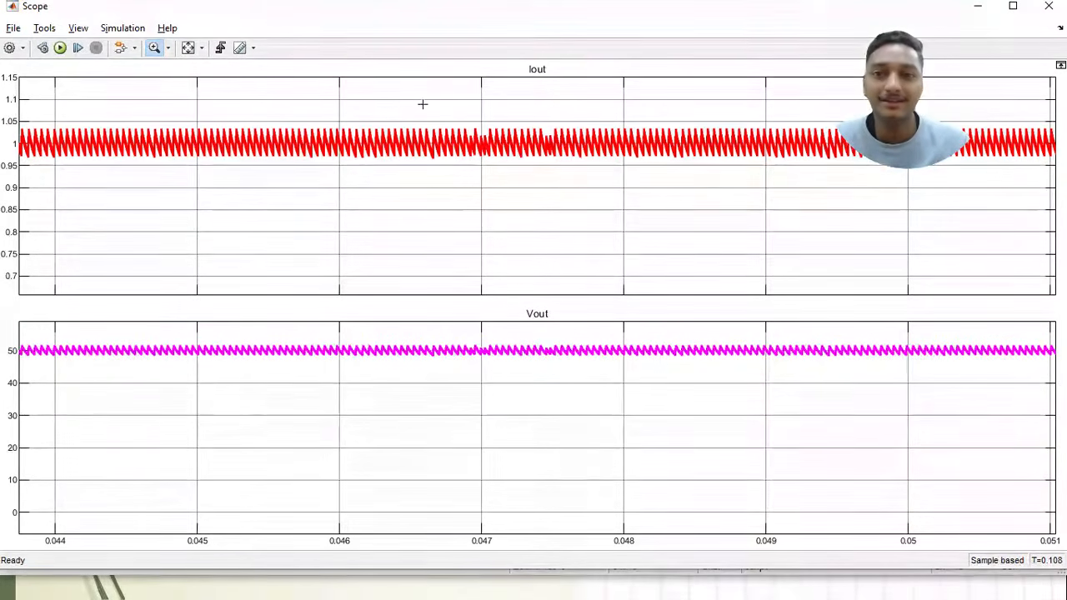
pyautogui.click(1050, 8)
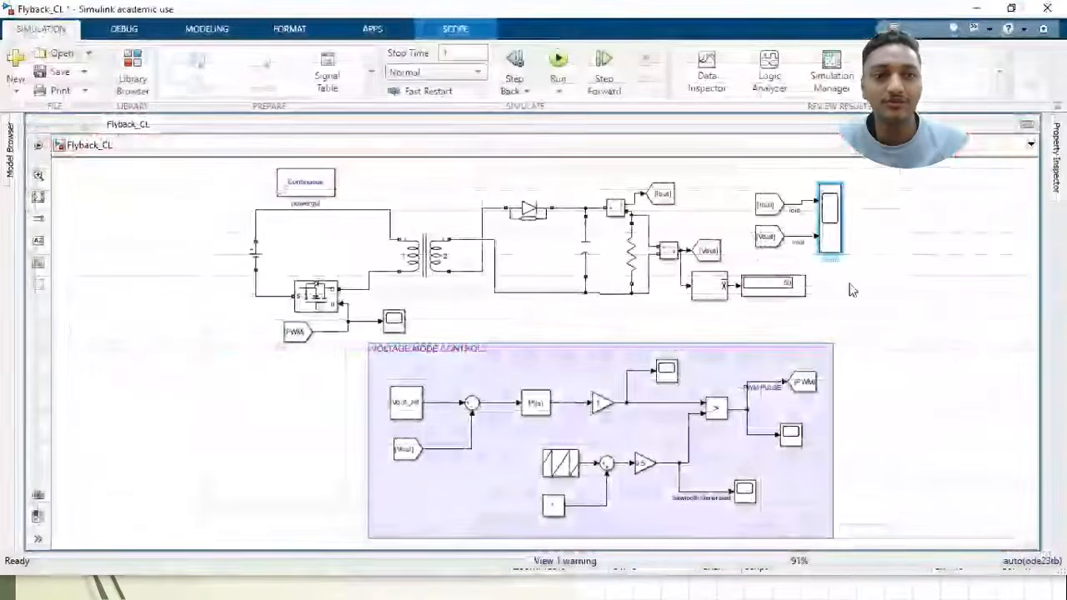
# Check the average output voltage on the Display block and leave all blocks in the model deselected
pyautogui.click(851, 289)
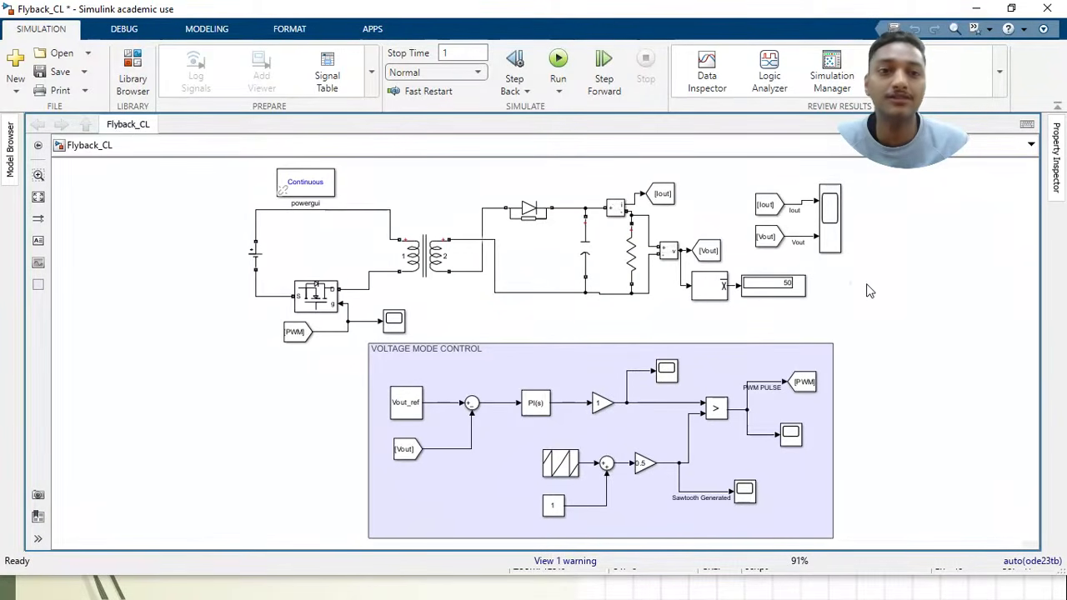
pyautogui.click(798, 298)
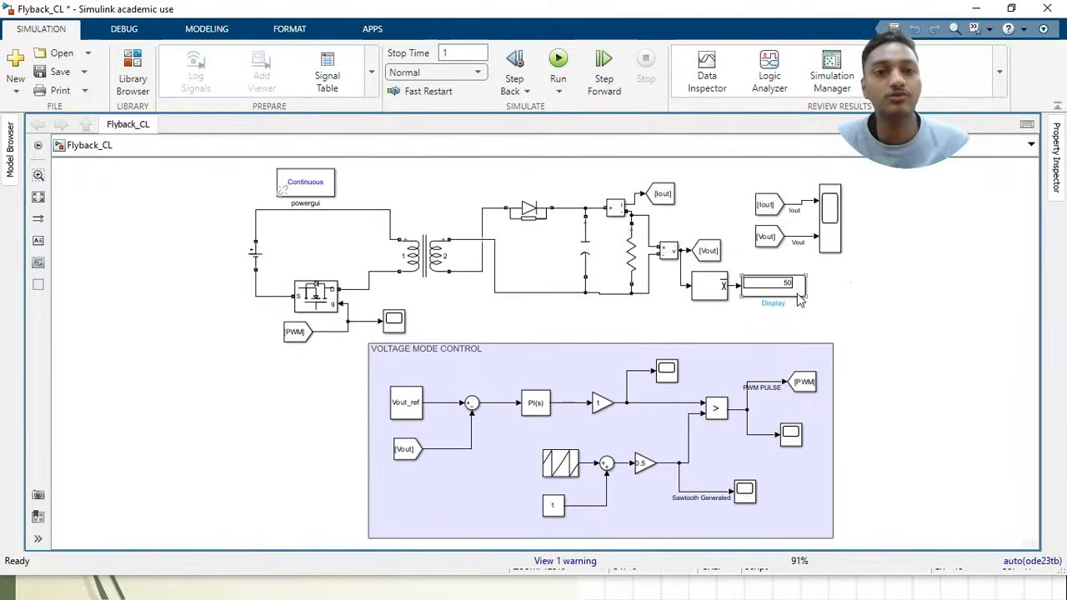
pyautogui.click(838, 265)
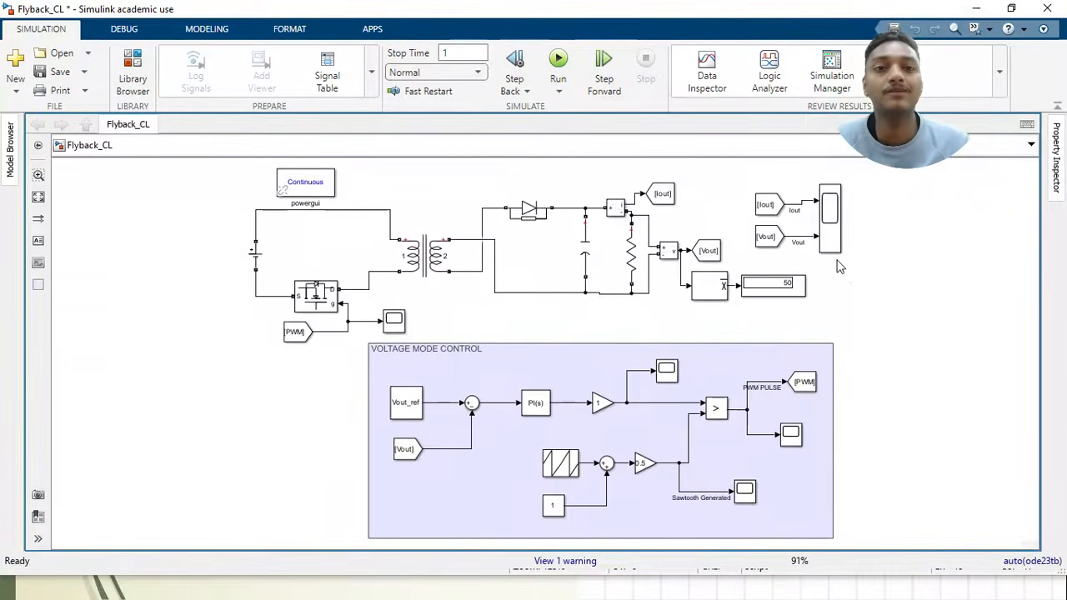